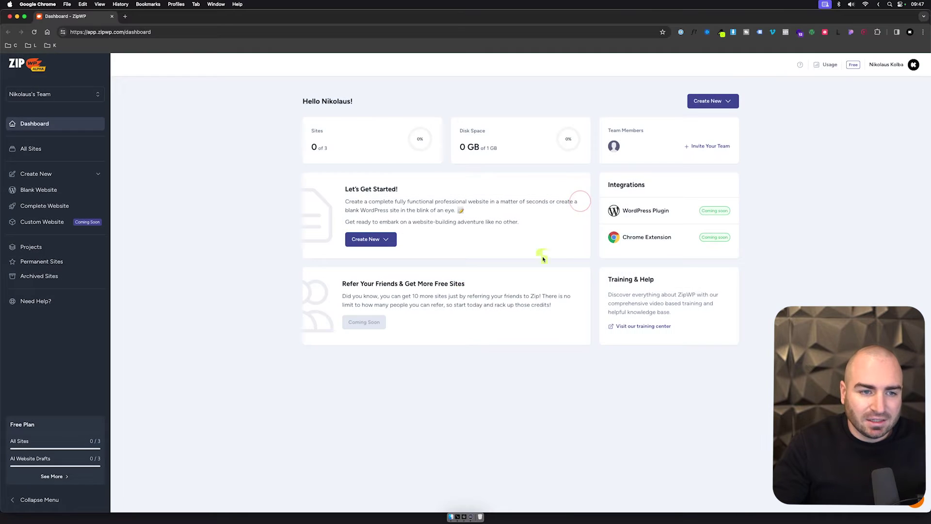
Step: Start a new complete website in ZipWP with German as its language
{"action": "left_click", "coordinate": [726, 103]}
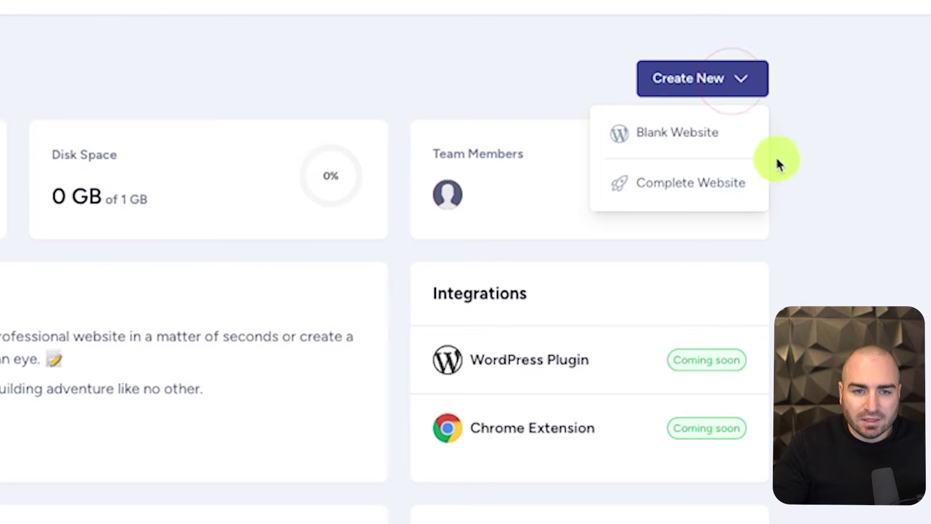
{"action": "left_click", "coordinate": [707, 180]}
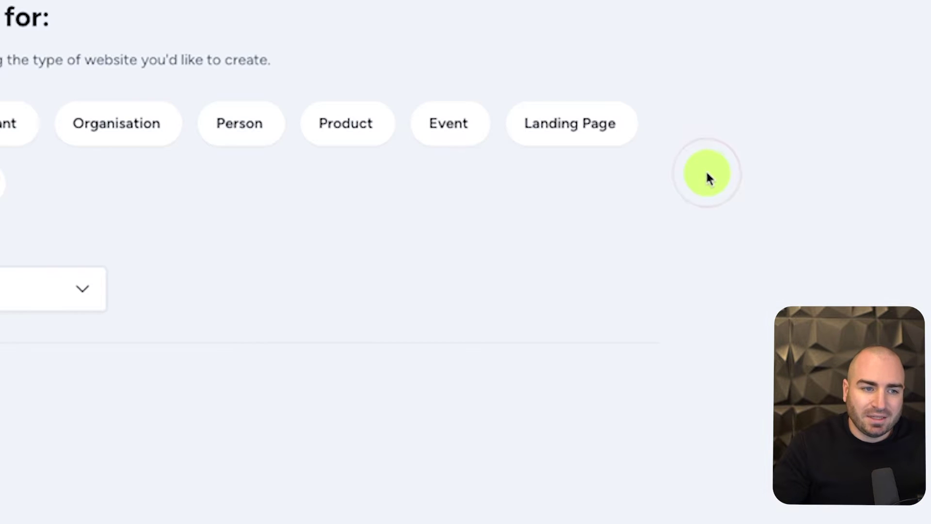
{"action": "left_click", "coordinate": [432, 183]}
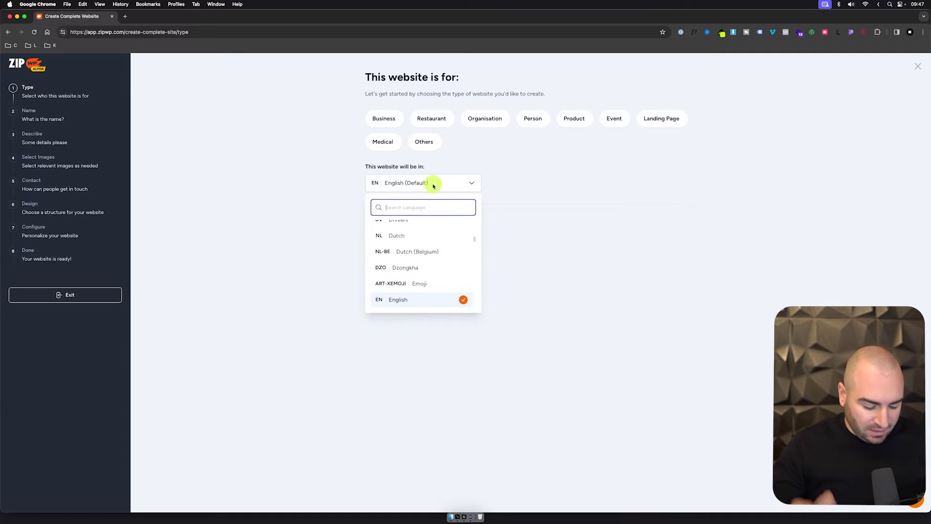
{"action": "type", "text": "ger"}
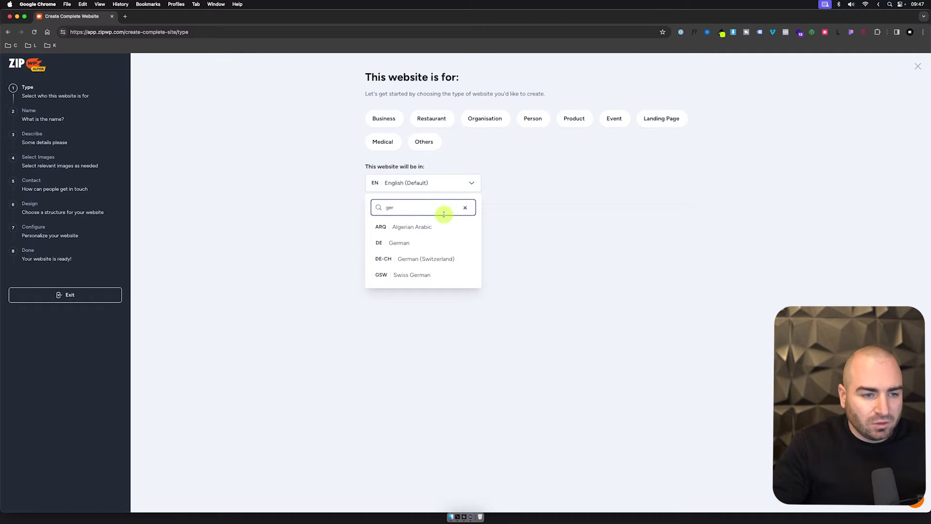
{"action": "left_click", "coordinate": [399, 242]}
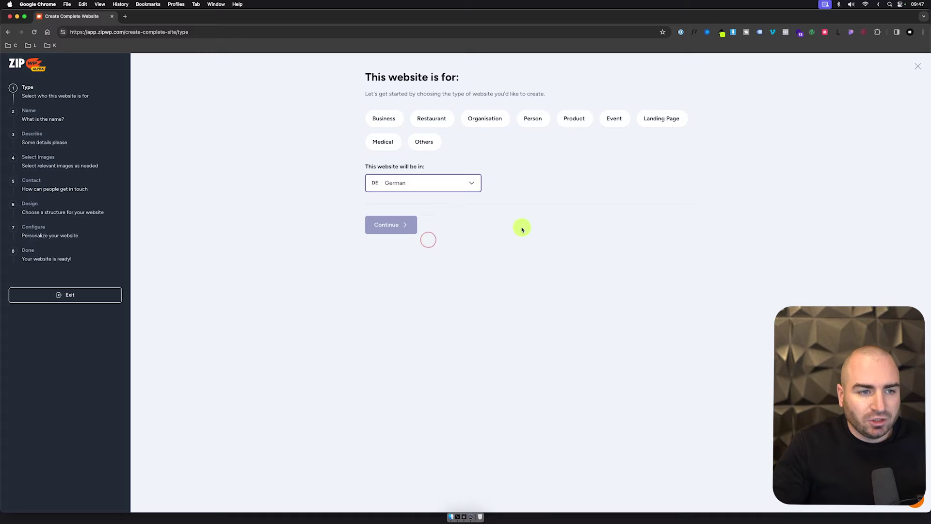
Step: Mark the site as a business and name it KolbaMedia
{"action": "left_click", "coordinate": [378, 120]}
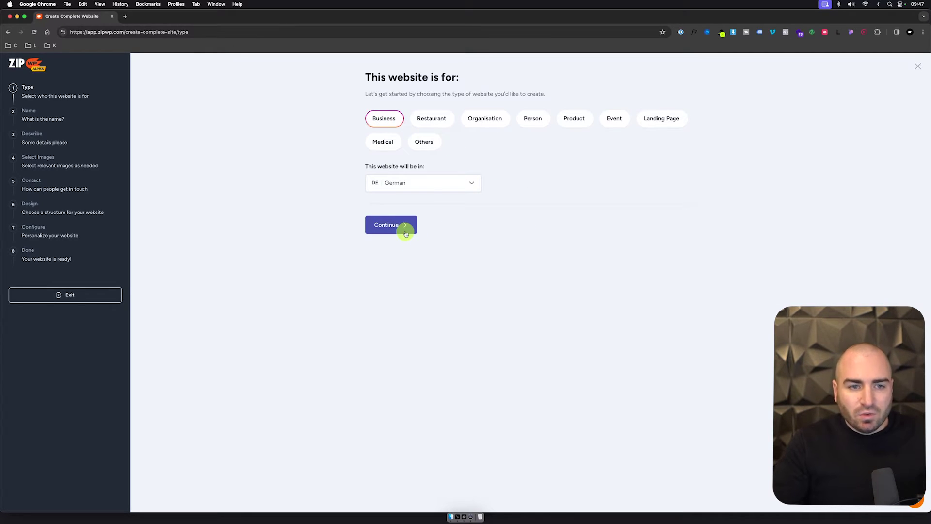
{"action": "left_click", "coordinate": [406, 233]}
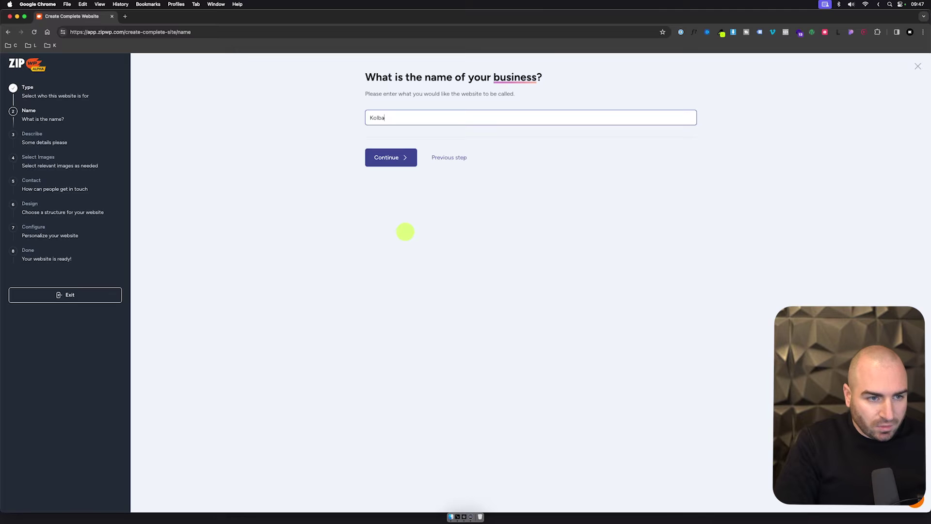
{"action": "left_click", "coordinate": [405, 157]}
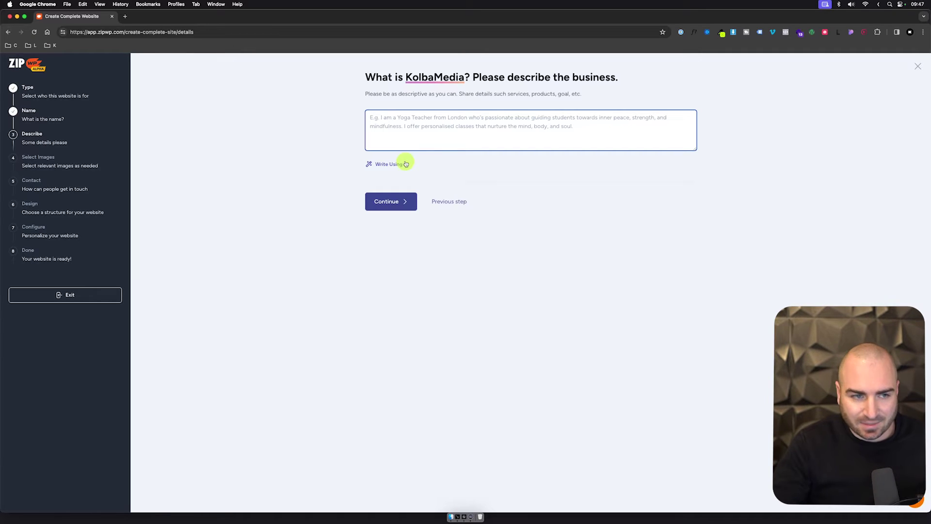
Step: Paste a description of KolbaMedia as a WordPress web design agency and have AI improve it
{"action": "type", "text": "A webdesign agency, building beautiful websites with wordpress."}
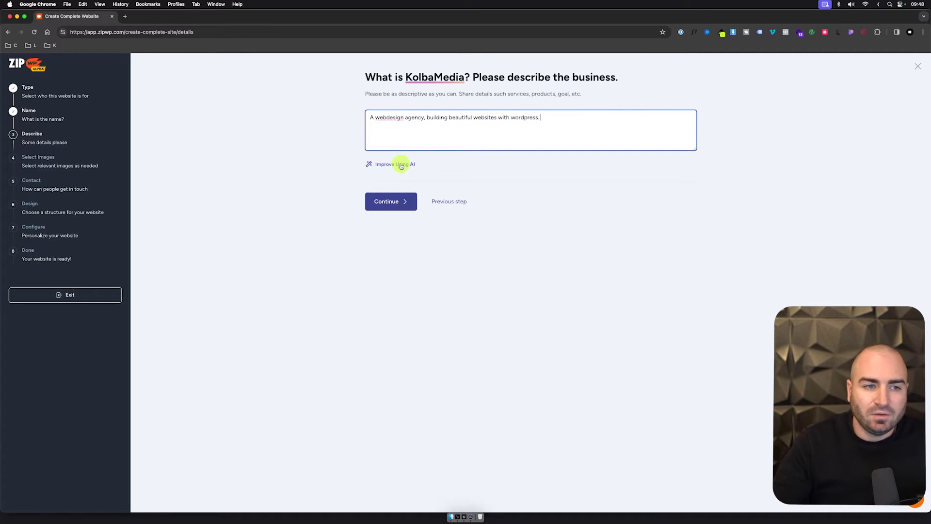
{"action": "left_click", "coordinate": [401, 165]}
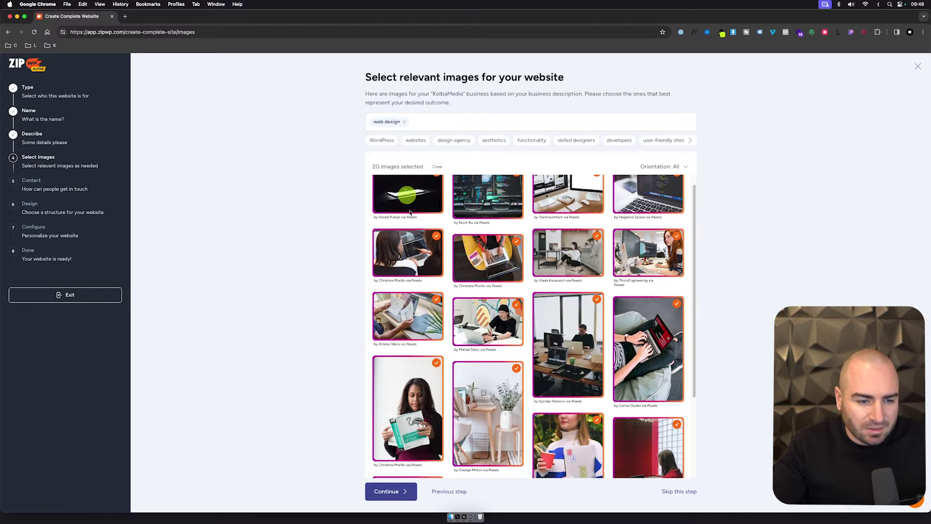
Step: Deselect ten photos, including the office, sweater, red room and code-screen images
{"action": "scroll", "coordinate": [463, 265], "scroll_direction": "down", "scroll_amount": 5}
{"action": "left_click", "coordinate": [426, 224]}
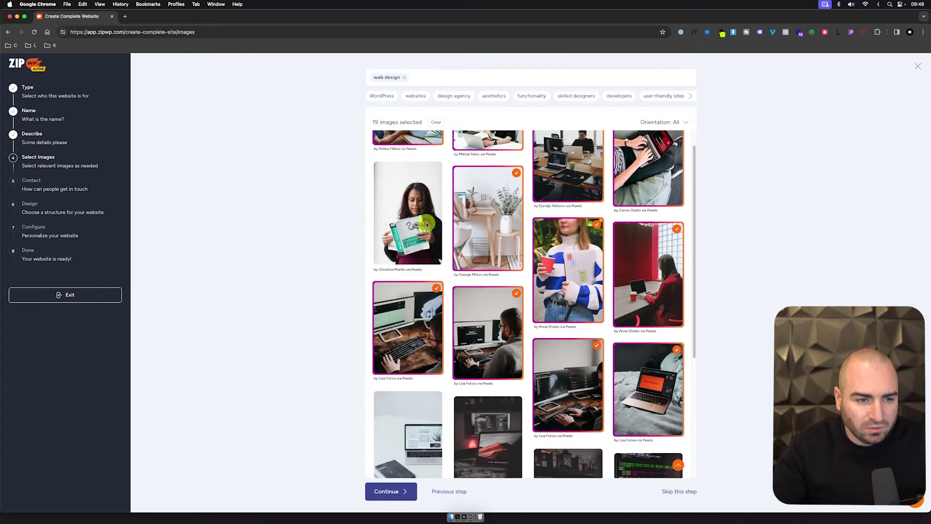
{"action": "scroll", "coordinate": [533, 296], "scroll_direction": "down", "scroll_amount": 1}
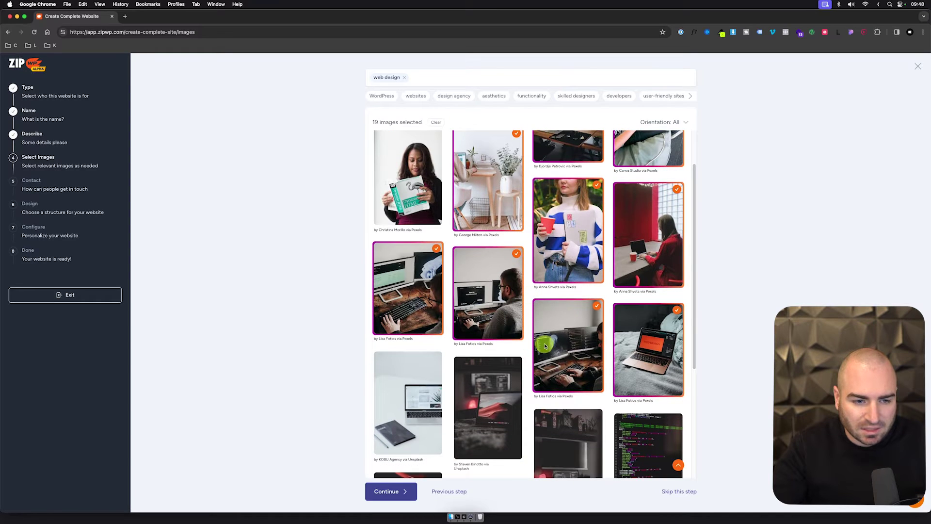
{"action": "left_click", "coordinate": [493, 294]}
{"action": "left_click", "coordinate": [617, 282]}
{"action": "left_click", "coordinate": [598, 277]}
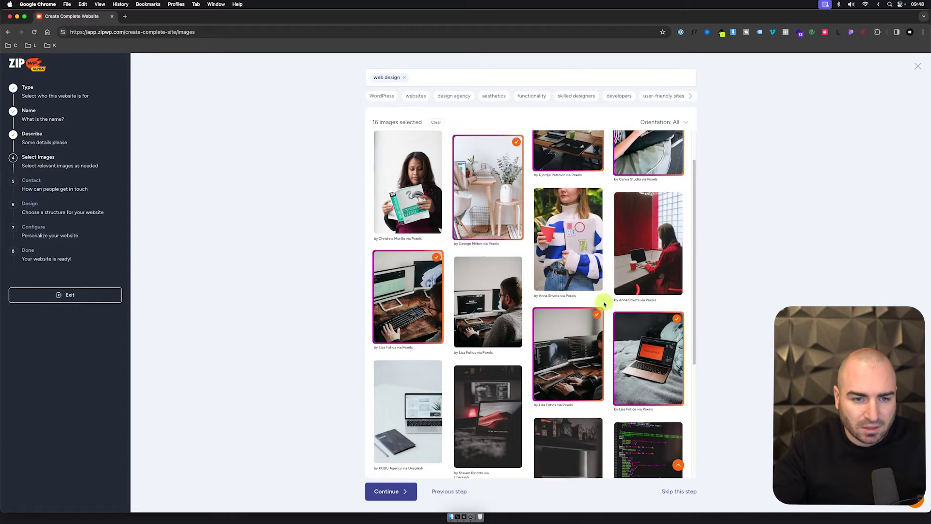
{"action": "left_click", "coordinate": [641, 265]}
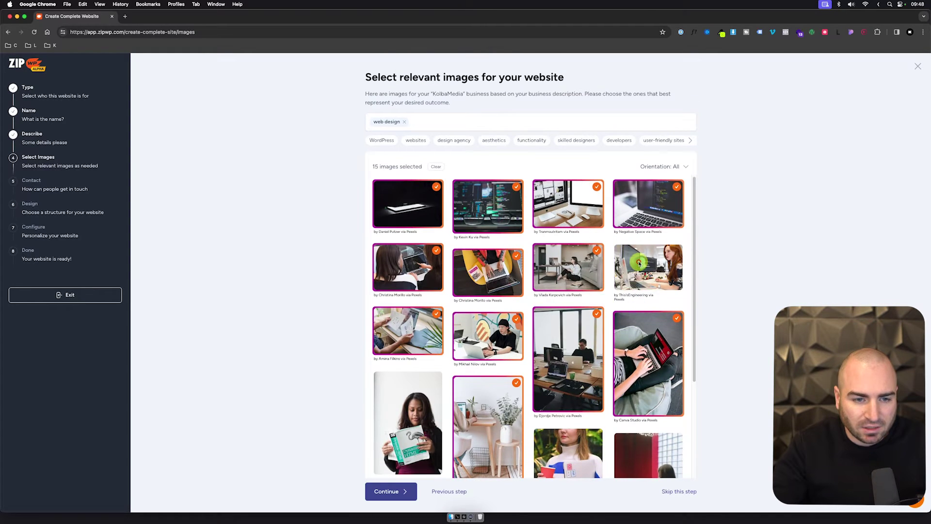
{"action": "left_click", "coordinate": [588, 272]}
{"action": "left_click", "coordinate": [477, 331]}
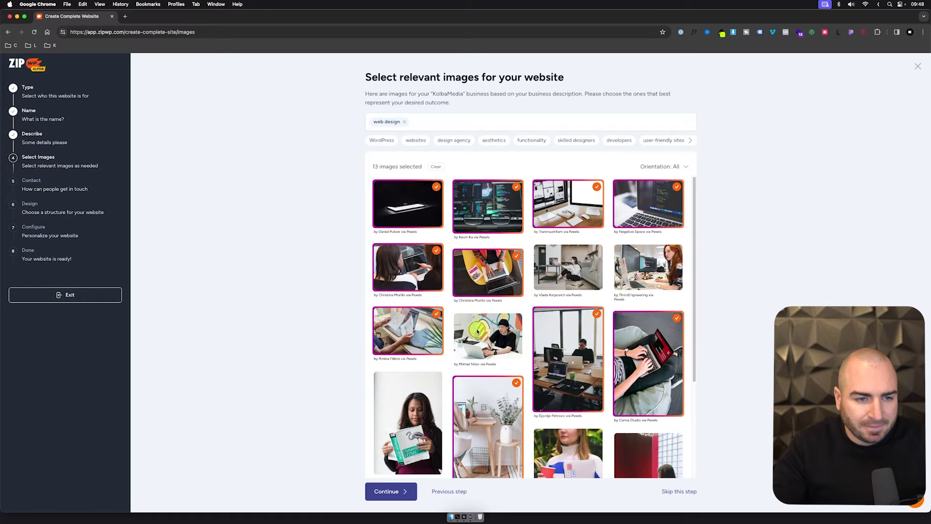
{"action": "left_click", "coordinate": [424, 278]}
{"action": "left_click", "coordinate": [499, 211]}
{"action": "left_click", "coordinate": [680, 203]}
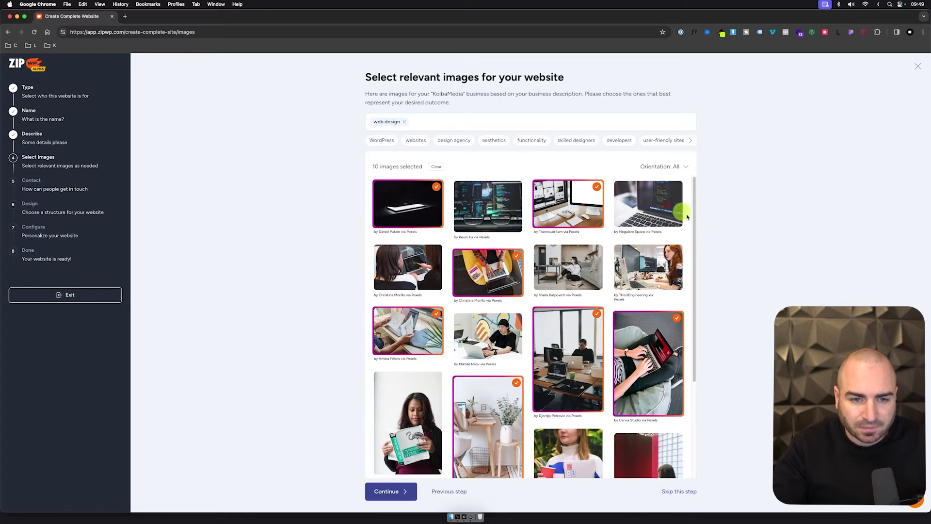
Step: Add five dark laptop photos, several with a red glow
{"action": "scroll", "coordinate": [723, 250], "scroll_direction": "down", "scroll_amount": 3}
{"action": "scroll", "coordinate": [622, 349], "scroll_direction": "down", "scroll_amount": 15}
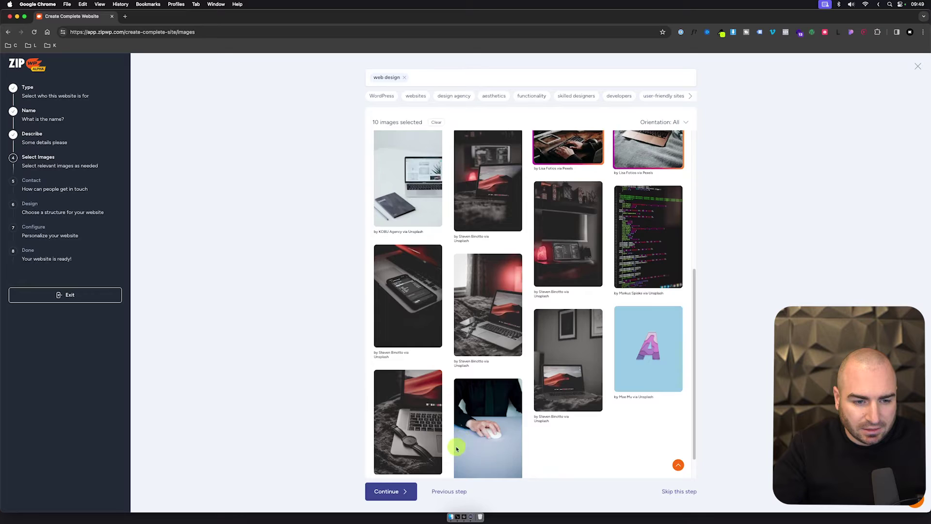
{"action": "left_click", "coordinate": [505, 250]}
{"action": "left_click", "coordinate": [544, 238]}
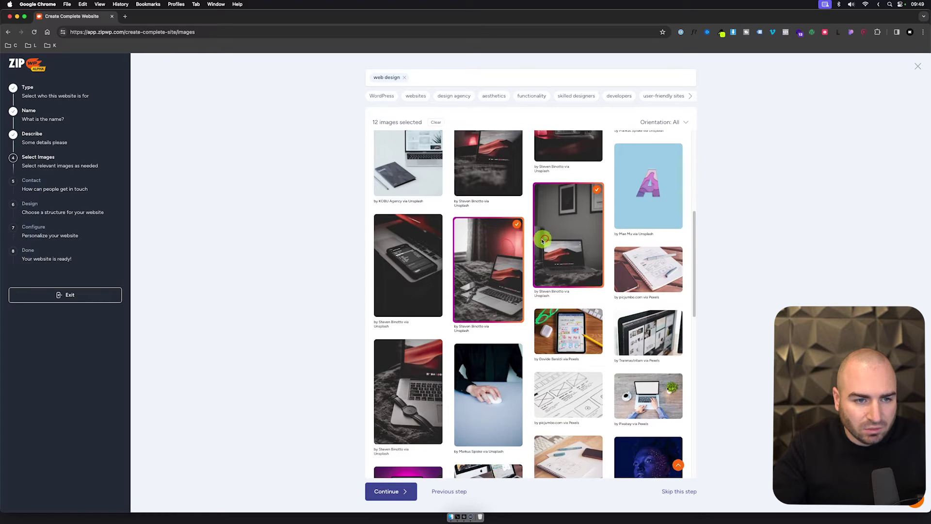
{"action": "scroll", "coordinate": [493, 209], "scroll_direction": "up", "scroll_amount": 1}
{"action": "left_click", "coordinate": [493, 211]}
{"action": "left_click", "coordinate": [548, 177]}
{"action": "left_click", "coordinate": [413, 295]}
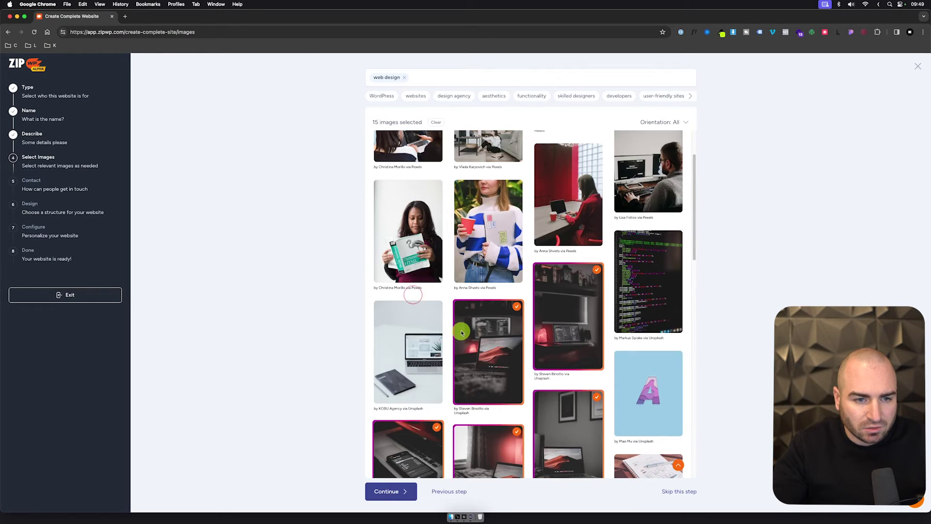
Step: Drop the couch, office desks, plant and yellow-table photos, leaving 11 images
{"action": "scroll", "coordinate": [461, 330], "scroll_direction": "up", "scroll_amount": 15}
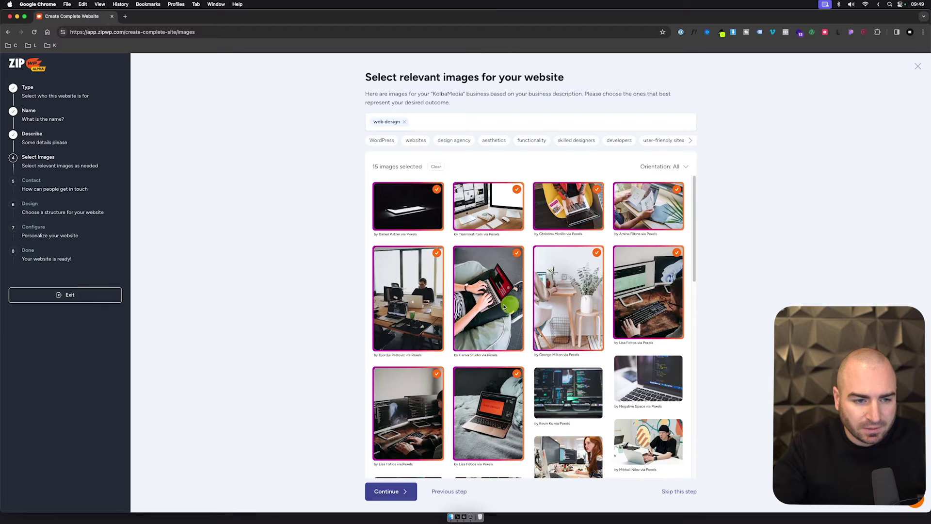
{"action": "left_click", "coordinate": [459, 294]}
{"action": "left_click", "coordinate": [424, 289]}
{"action": "left_click", "coordinate": [562, 313]}
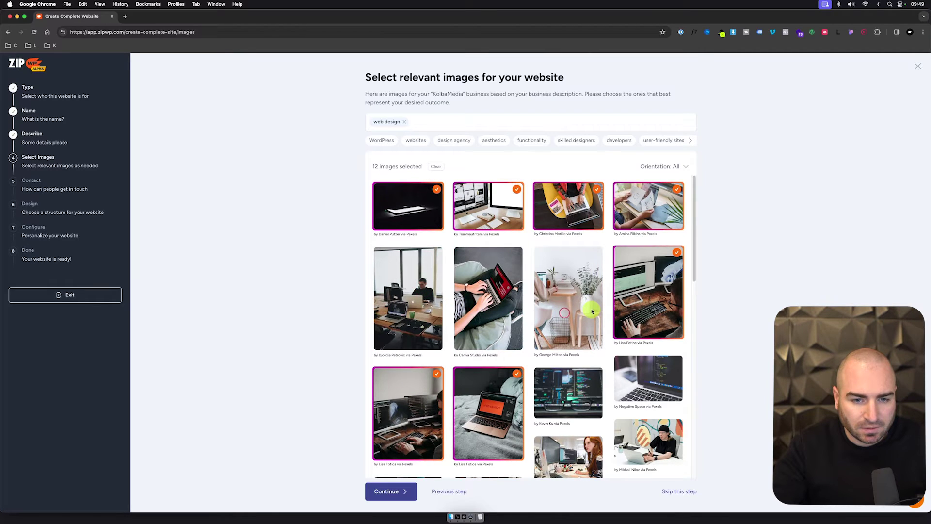
{"action": "left_click", "coordinate": [582, 207]}
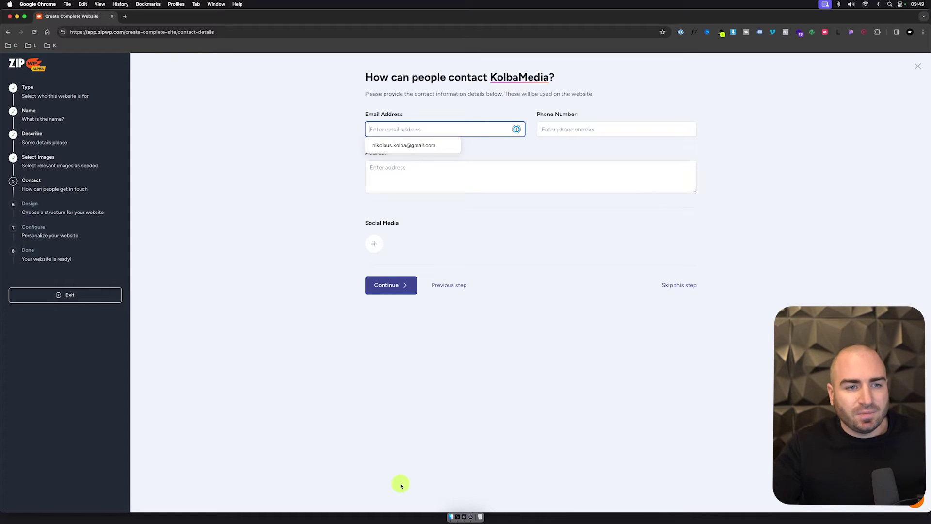
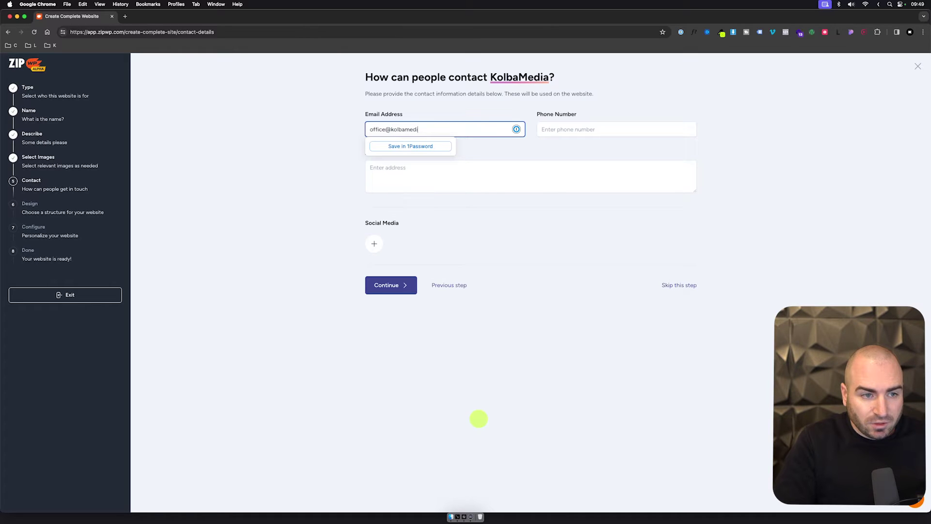
Step: Enter the business e-mail and set the address to Österreich
{"action": "key", "text": "Tab"}
{"action": "key", "text": "Tab"}
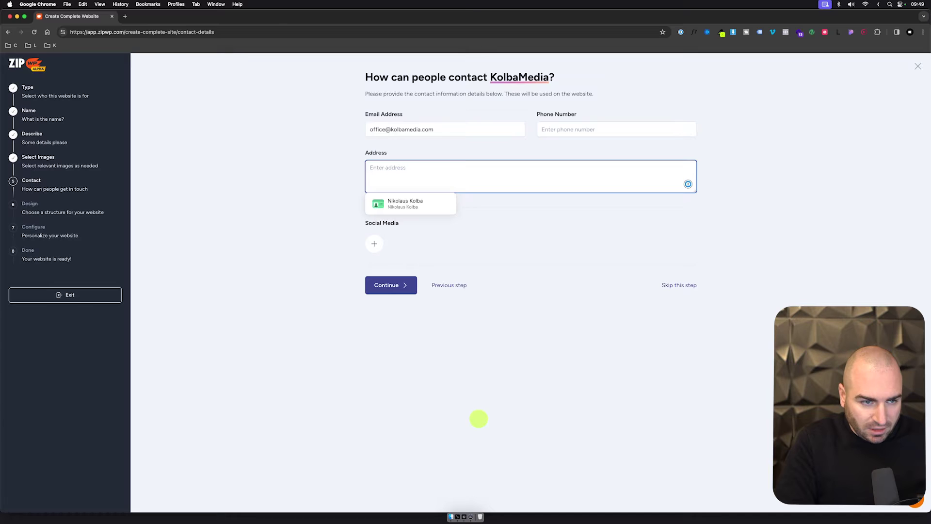
{"action": "type", "text": "Österreich"}
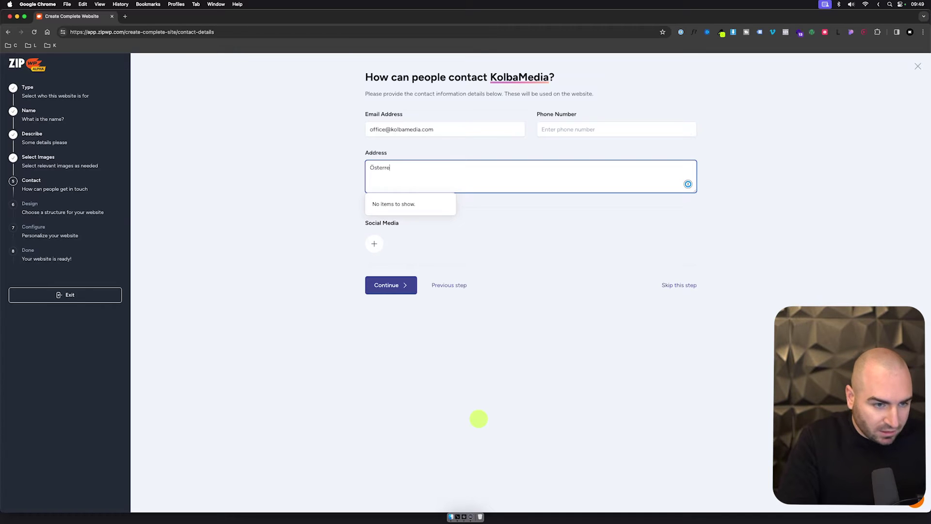
Step: Add a YouTube channel link under Social Media and confirm the contact details
{"action": "left_click", "coordinate": [382, 242]}
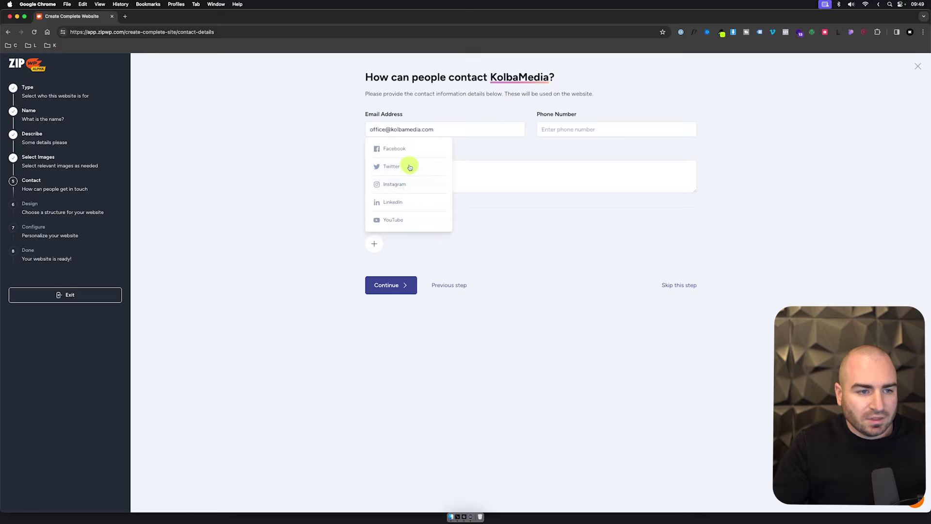
{"action": "left_click", "coordinate": [394, 220]}
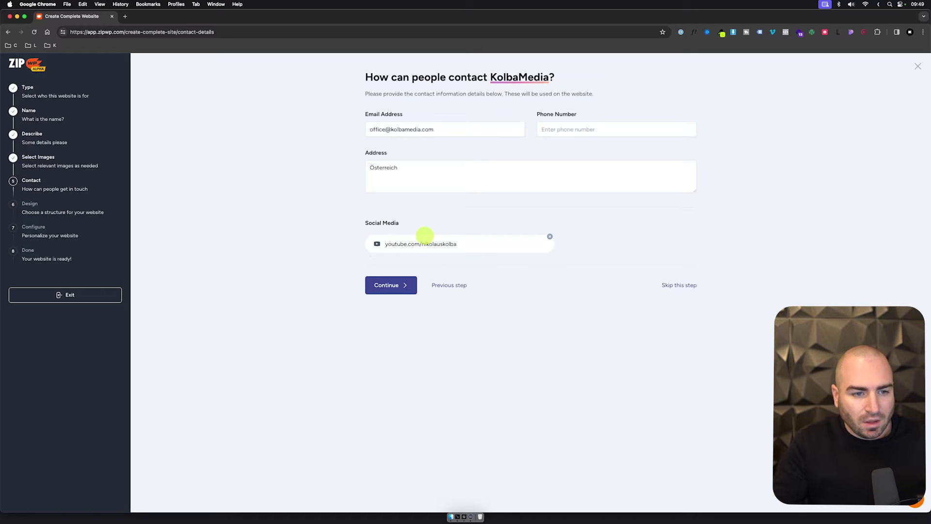
{"action": "left_click", "coordinate": [402, 285]}
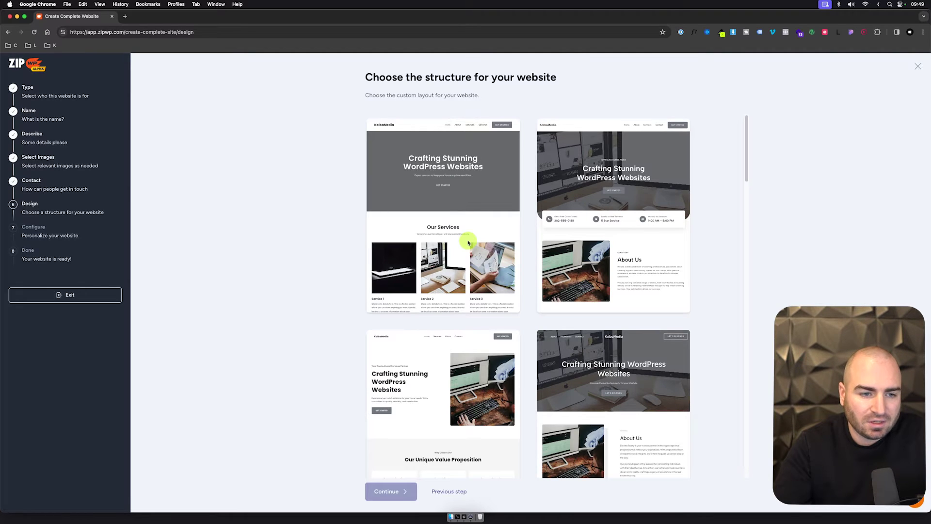
Step: Choose the dark 'Expertise in Diverse Practice Areas' layout from the design grid
{"action": "scroll", "coordinate": [509, 250], "scroll_direction": "down", "scroll_amount": 10}
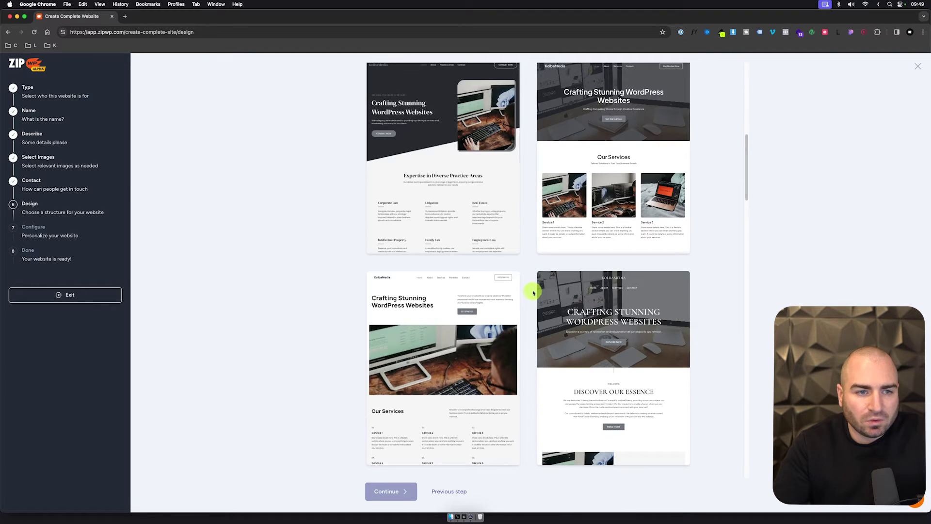
{"action": "scroll", "coordinate": [536, 287], "scroll_direction": "down", "scroll_amount": 5}
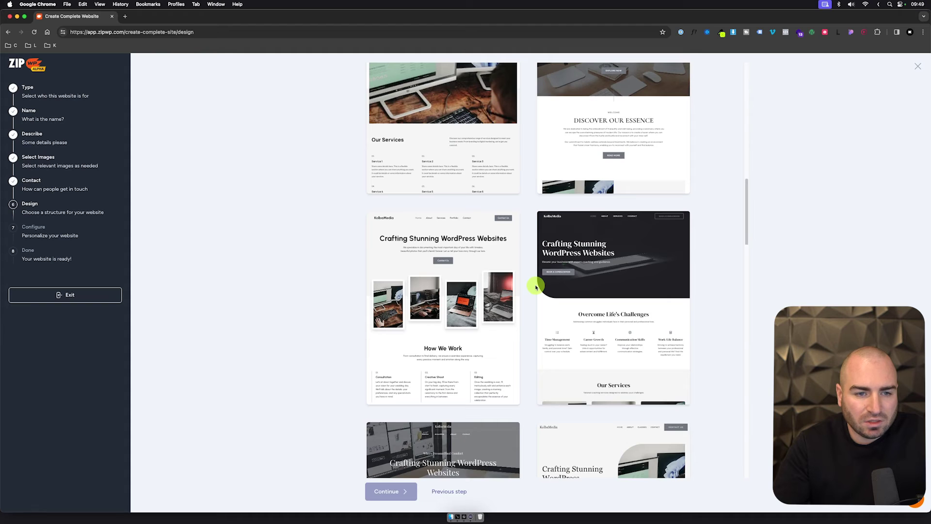
{"action": "scroll", "coordinate": [501, 254], "scroll_direction": "up", "scroll_amount": 10}
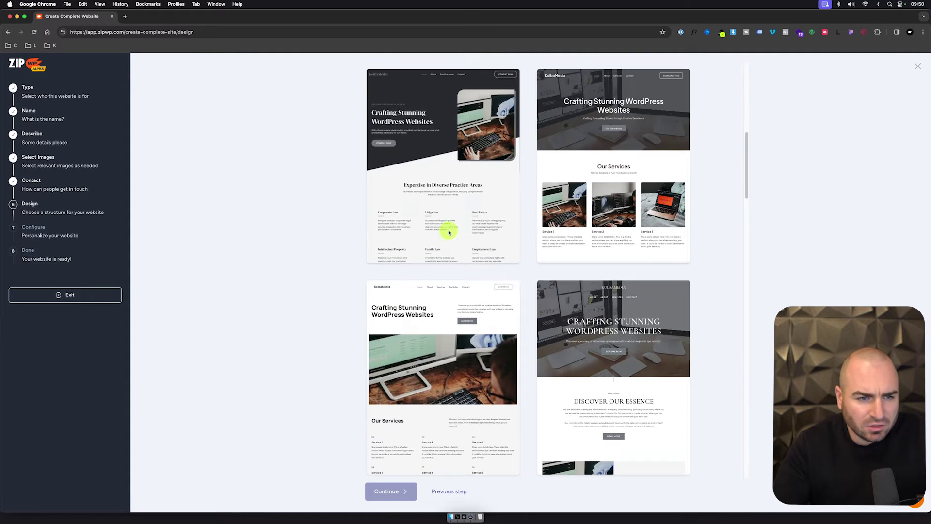
{"action": "left_click", "coordinate": [466, 236]}
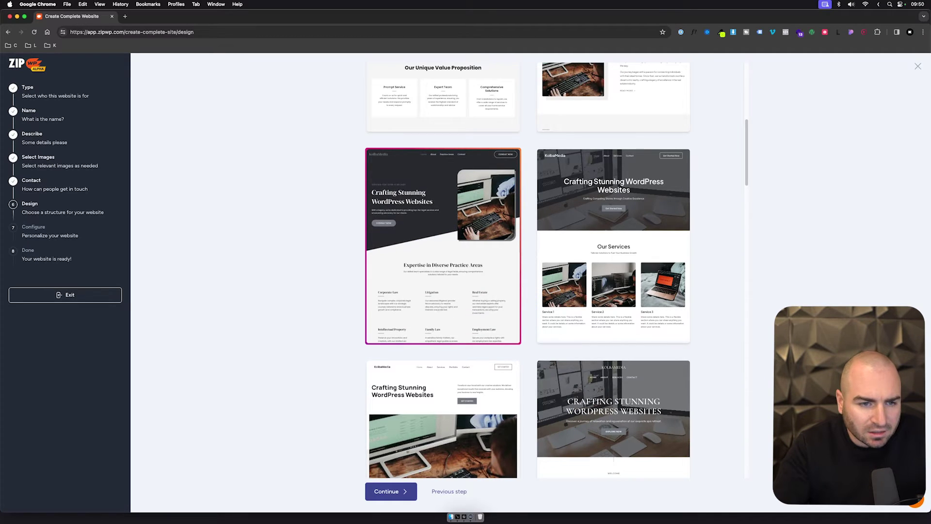
Step: Scroll through the chosen layout's preview and continue to the final review
{"action": "scroll", "coordinate": [528, 332], "scroll_direction": "down", "scroll_amount": 15}
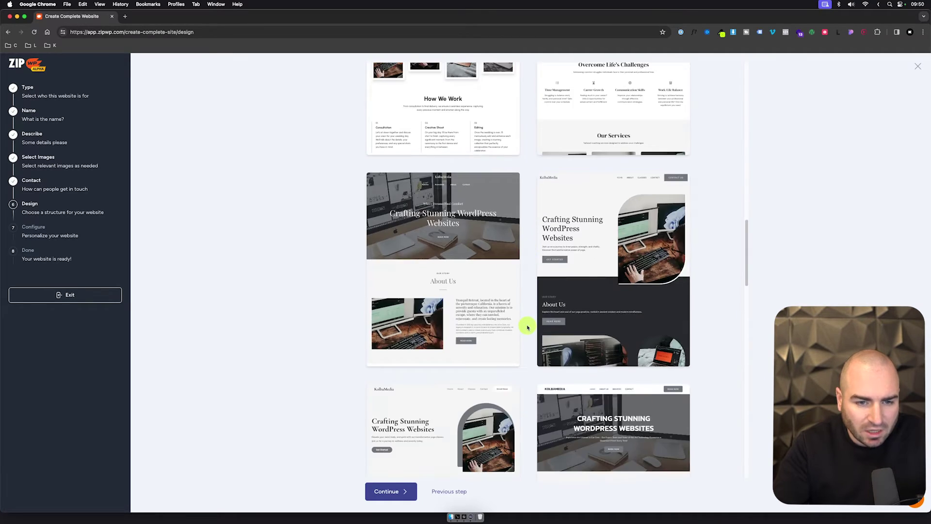
{"action": "scroll", "coordinate": [528, 328], "scroll_direction": "down", "scroll_amount": 3}
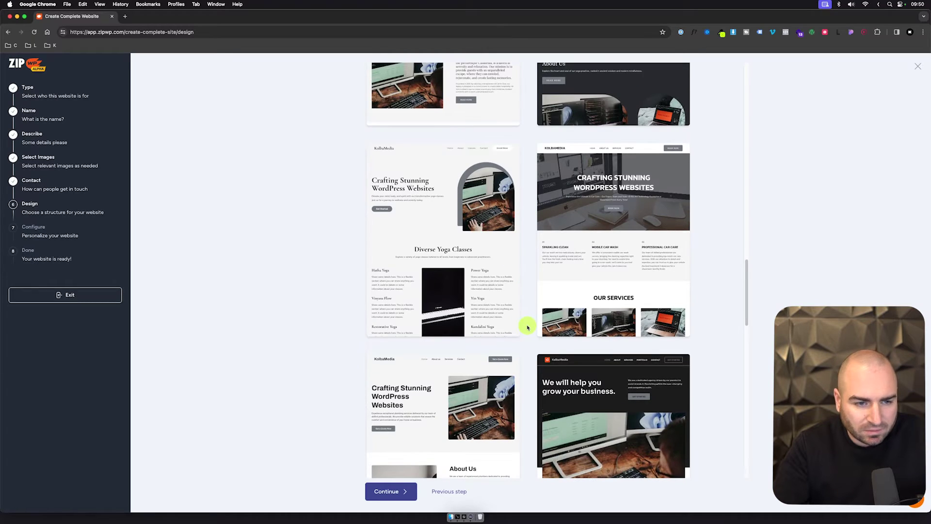
{"action": "scroll", "coordinate": [528, 327], "scroll_direction": "down", "scroll_amount": 6}
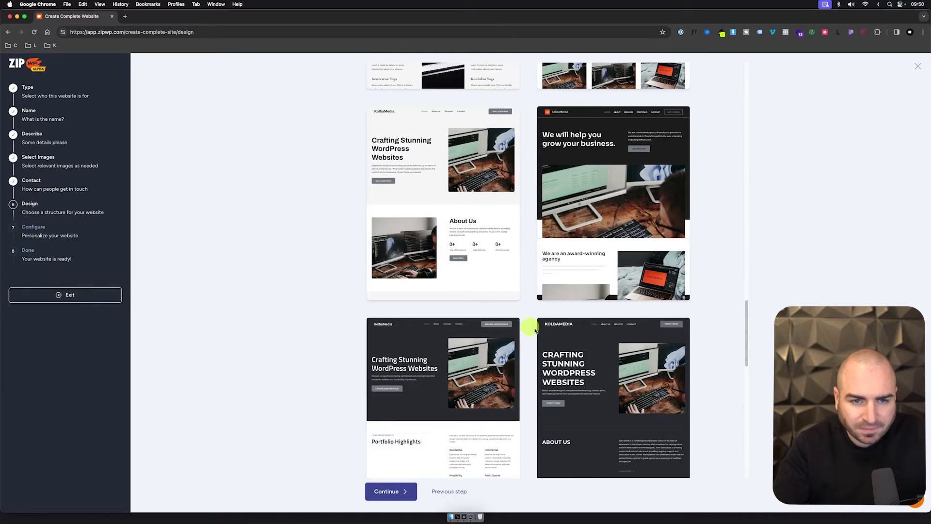
{"action": "scroll", "coordinate": [542, 324], "scroll_direction": "down", "scroll_amount": 1}
{"action": "scroll", "coordinate": [547, 322], "scroll_direction": "down", "scroll_amount": 1}
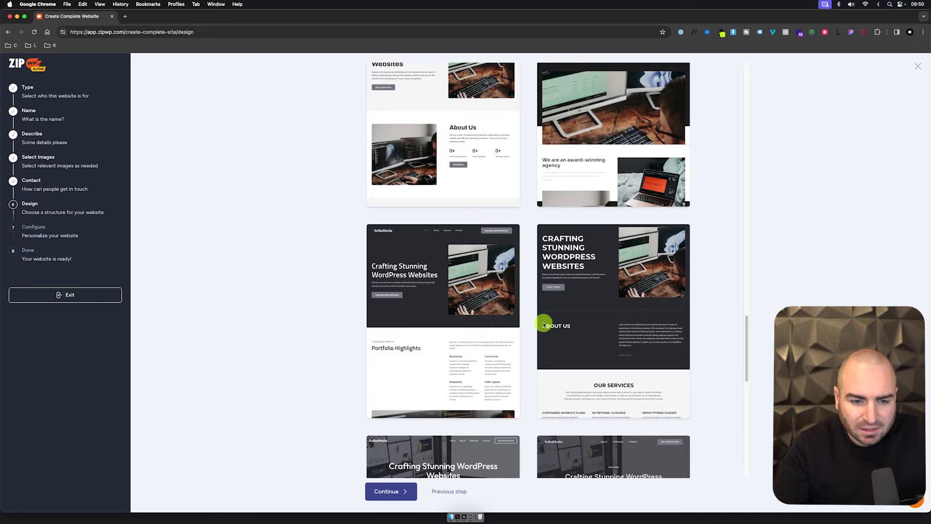
{"action": "scroll", "coordinate": [697, 194], "scroll_direction": "up", "scroll_amount": 5}
{"action": "scroll", "coordinate": [697, 335], "scroll_direction": "down", "scroll_amount": 9}
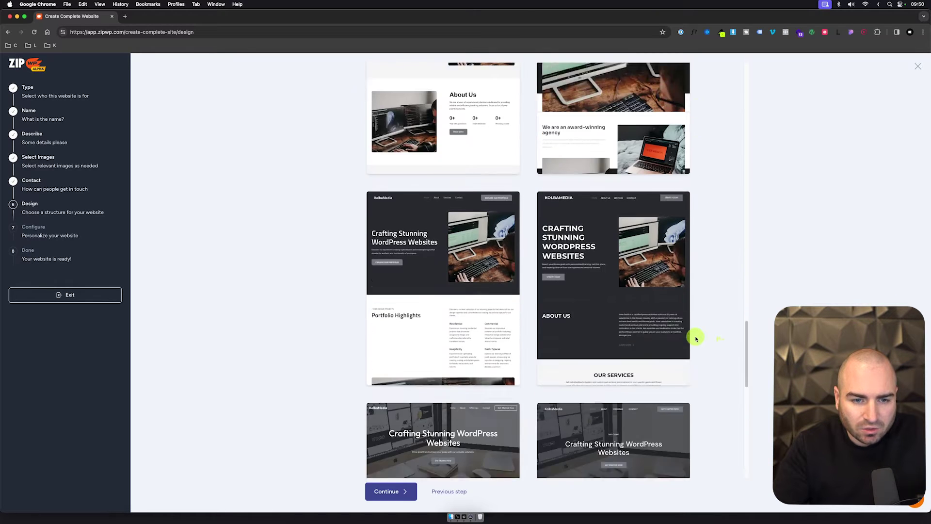
{"action": "scroll", "coordinate": [700, 329], "scroll_direction": "down", "scroll_amount": 10}
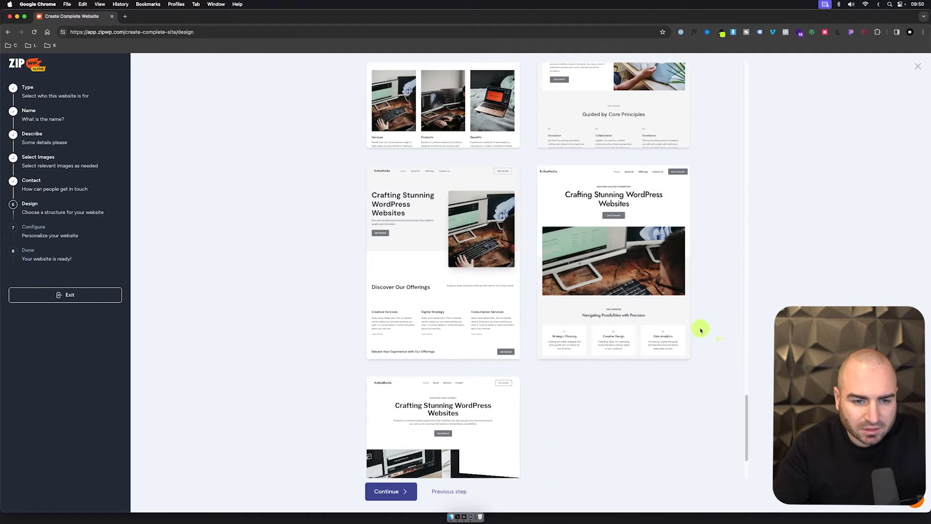
{"action": "scroll", "coordinate": [701, 330], "scroll_direction": "up", "scroll_amount": 14}
{"action": "scroll", "coordinate": [701, 330], "scroll_direction": "up", "scroll_amount": 20}
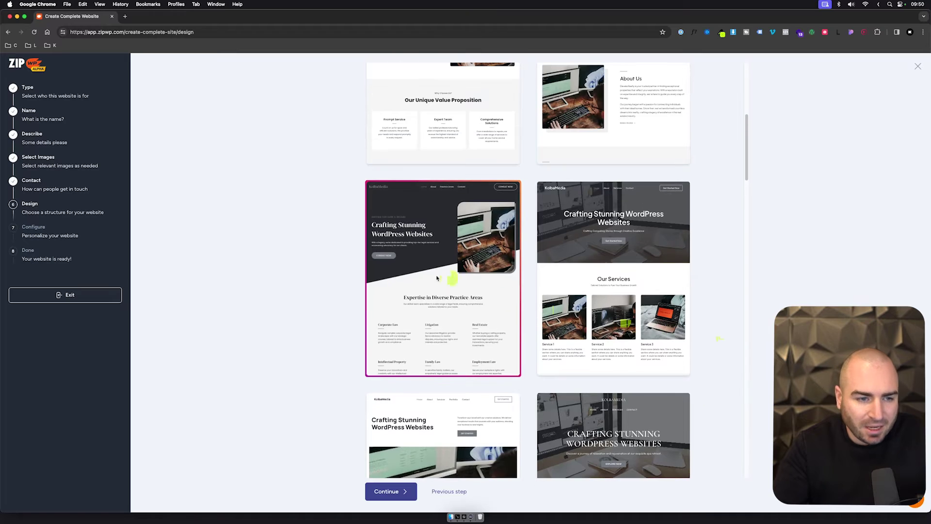
{"action": "left_click", "coordinate": [380, 490]}
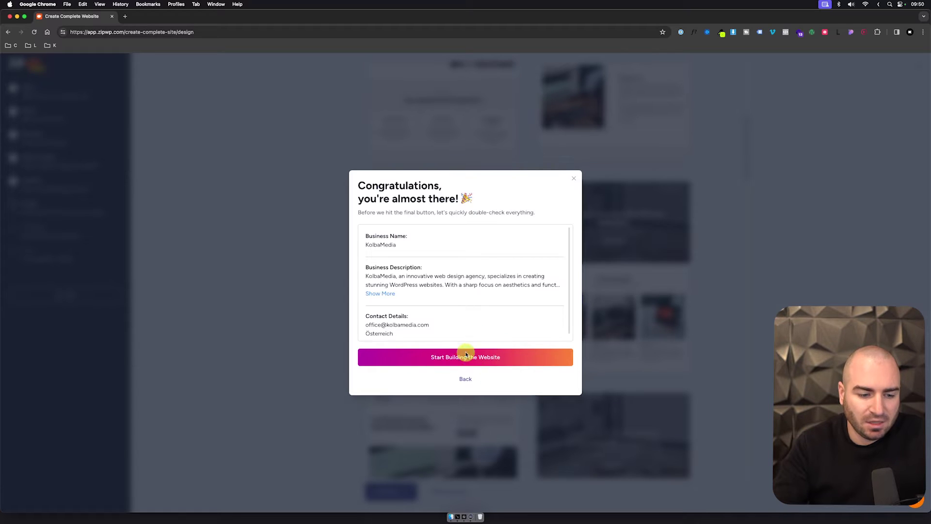
Step: Confirm 'Start Building the Website' and wait for the KolbaMedia site to finish building
{"action": "left_click", "coordinate": [492, 358]}
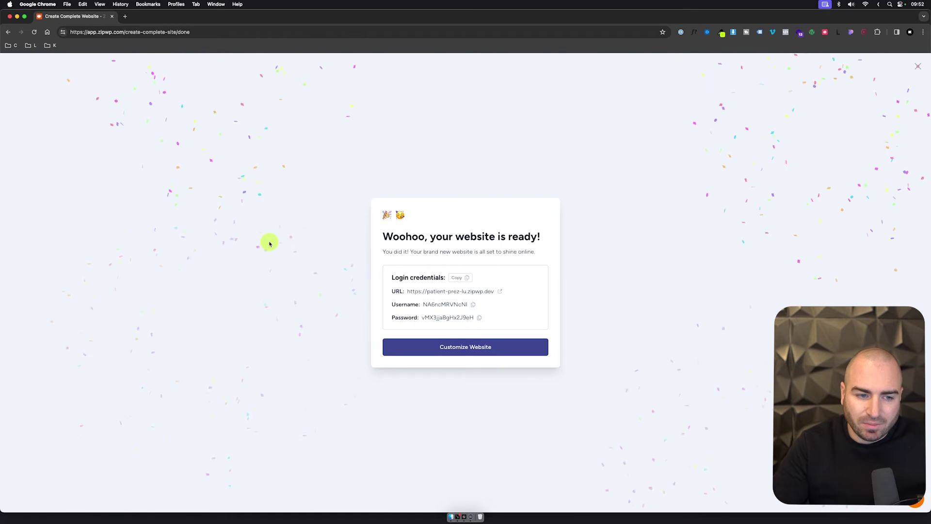
Step: Pass the temporary-site check and open the KolbaMedia site from the launch email link
{"action": "left_click", "coordinate": [497, 291]}
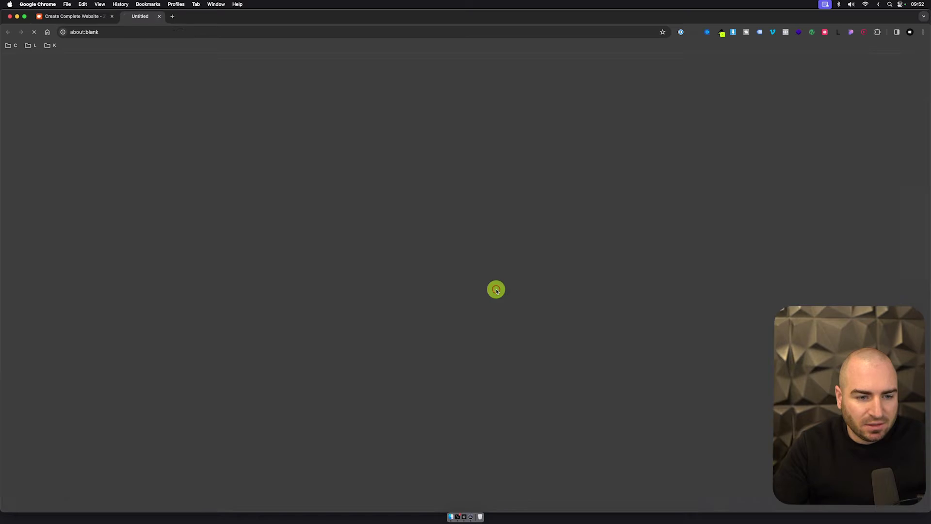
{"action": "left_click", "coordinate": [101, 19]}
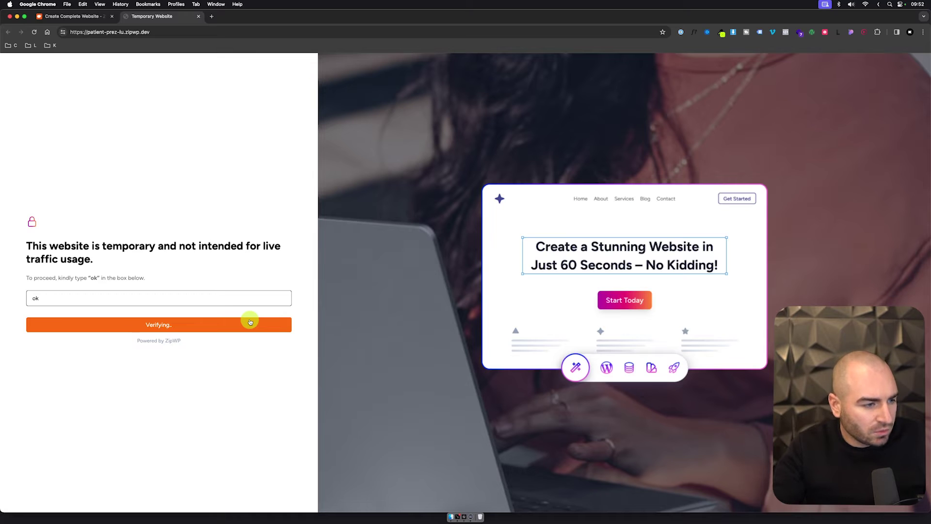
{"action": "key", "text": "super+Tab"}
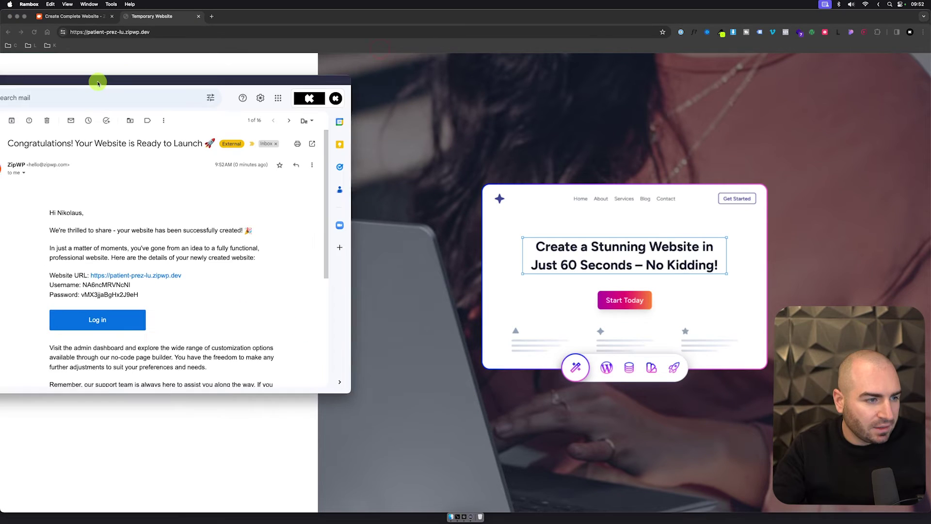
{"action": "left_click_drag", "start_coordinate": [98, 83], "coordinate": [89, 83]}
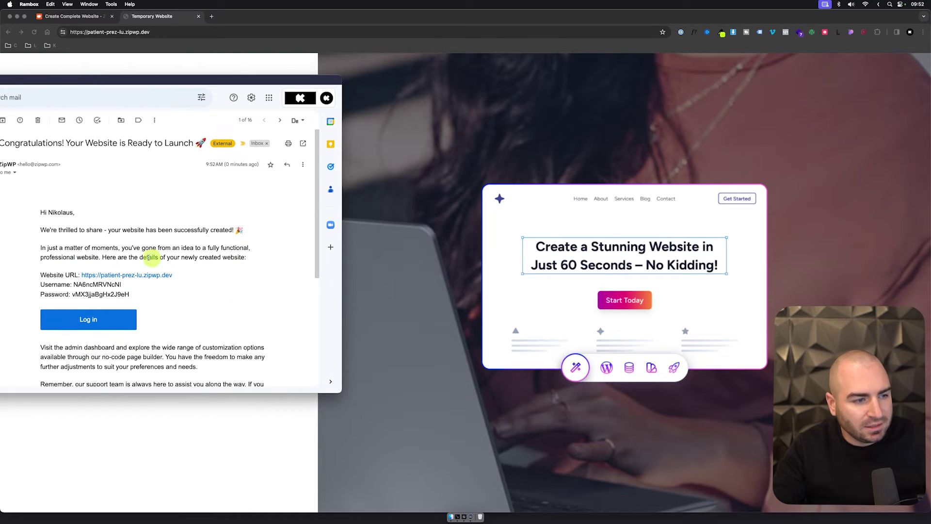
{"action": "left_click", "coordinate": [164, 274]}
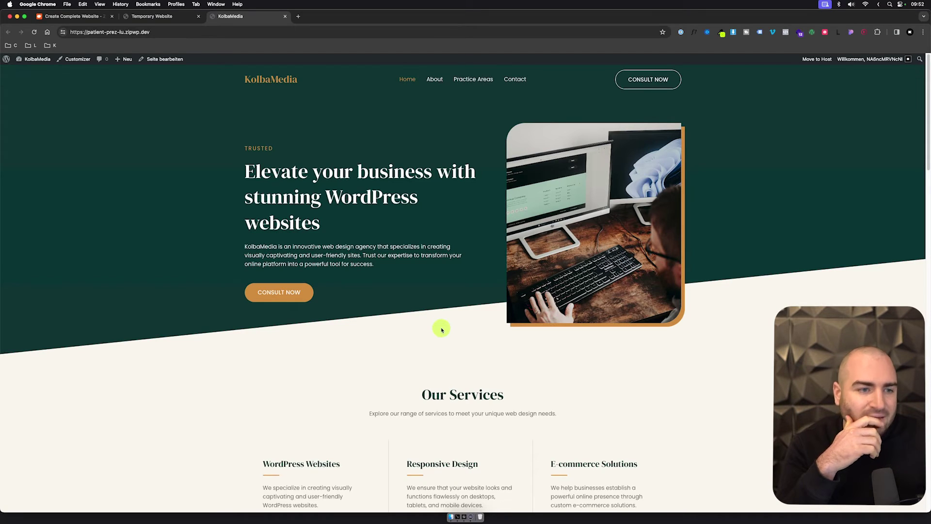
Step: Browse the home page, visit About, Practice Areas and Contact, then go to the admin dashboard
{"action": "scroll", "coordinate": [402, 307], "scroll_direction": "down", "scroll_amount": 7}
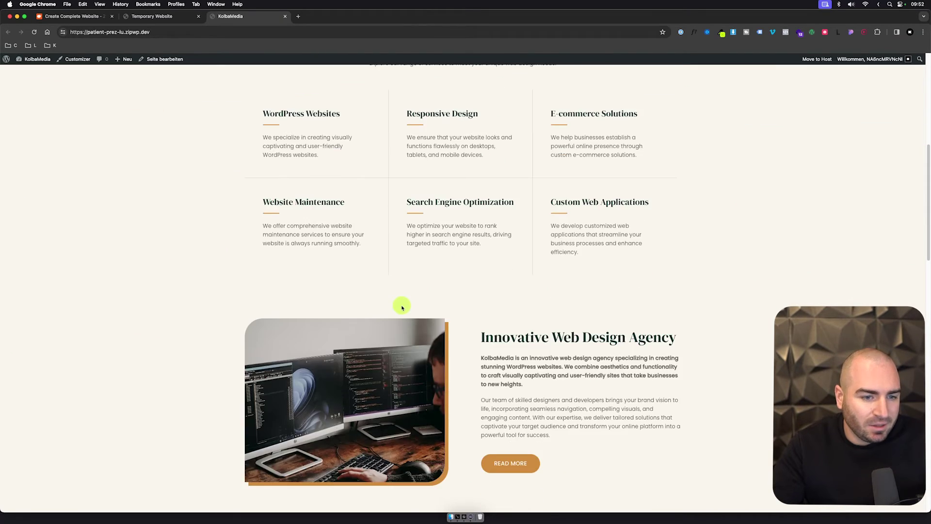
{"action": "scroll", "coordinate": [402, 307], "scroll_direction": "down", "scroll_amount": 15}
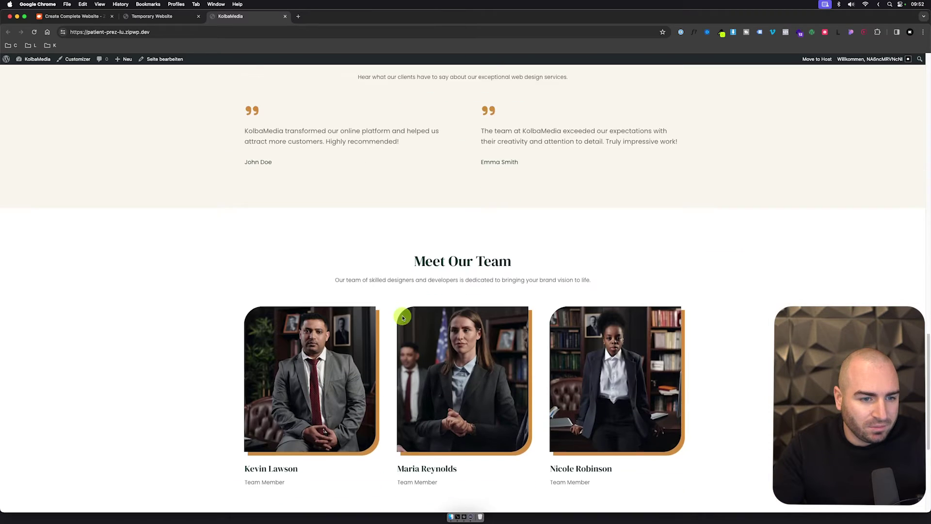
{"action": "scroll", "coordinate": [403, 318], "scroll_direction": "down", "scroll_amount": 5}
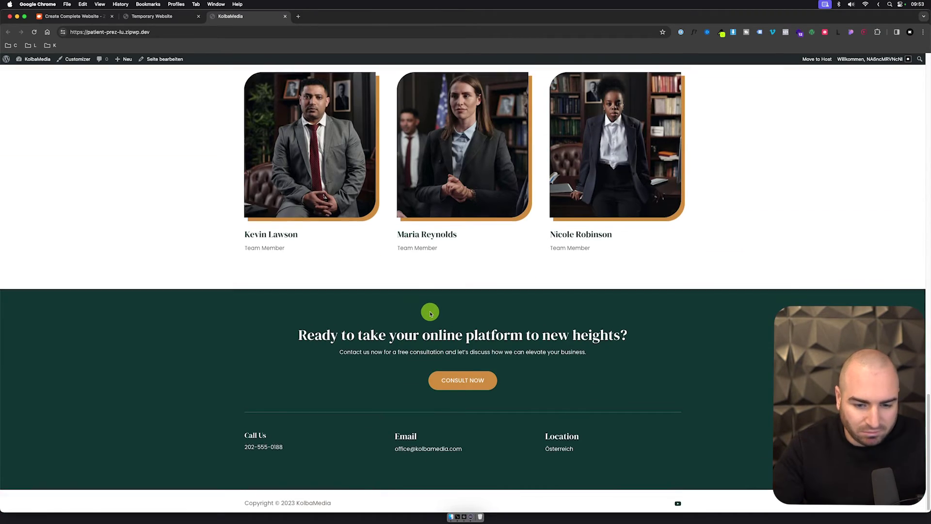
{"action": "scroll", "coordinate": [427, 313], "scroll_direction": "up", "scroll_amount": 20}
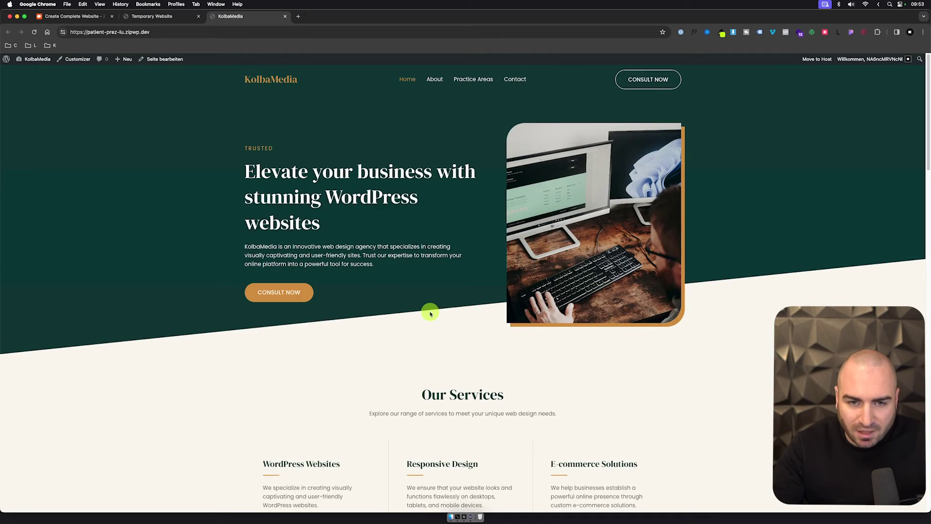
{"action": "left_click", "coordinate": [442, 78]}
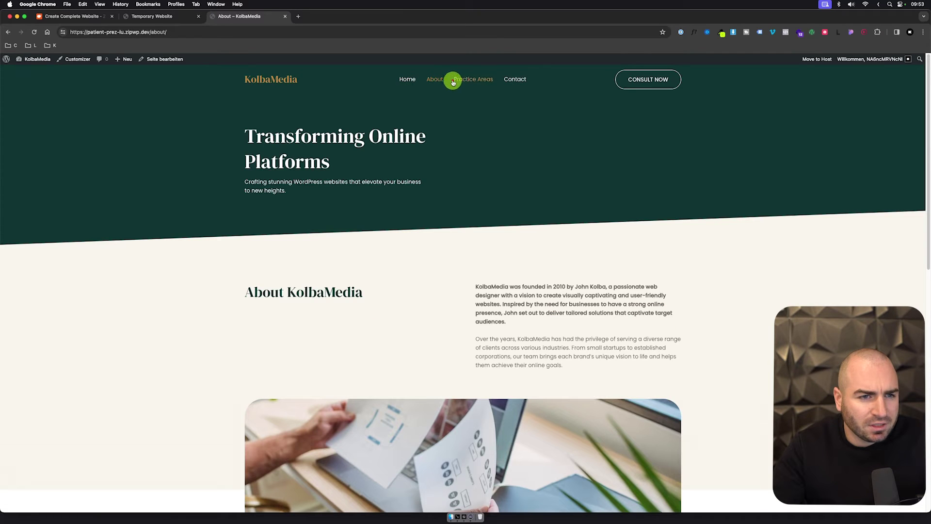
{"action": "left_click", "coordinate": [466, 81]}
{"action": "left_click", "coordinate": [518, 81]}
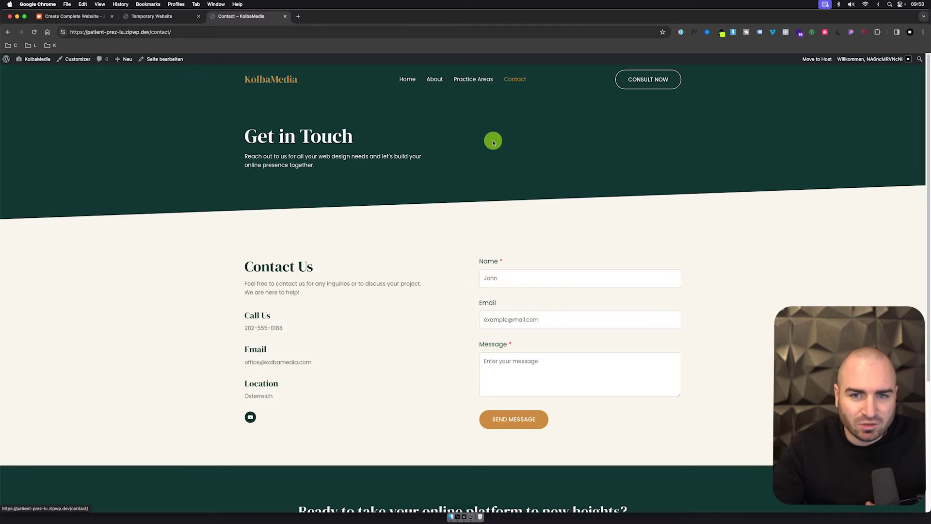
{"action": "scroll", "coordinate": [492, 141], "scroll_direction": "down", "scroll_amount": 4}
{"action": "scroll", "coordinate": [492, 145], "scroll_direction": "up", "scroll_amount": 4}
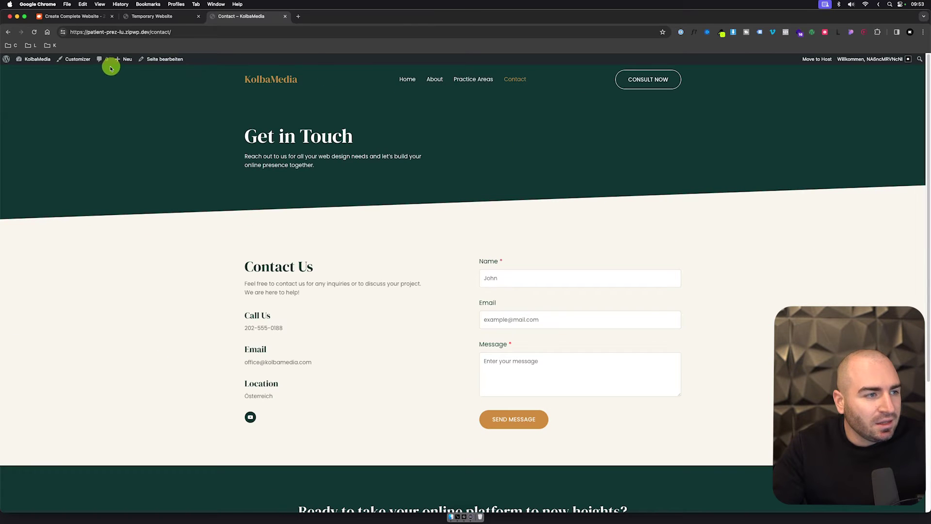
{"action": "left_click", "coordinate": [40, 63]}
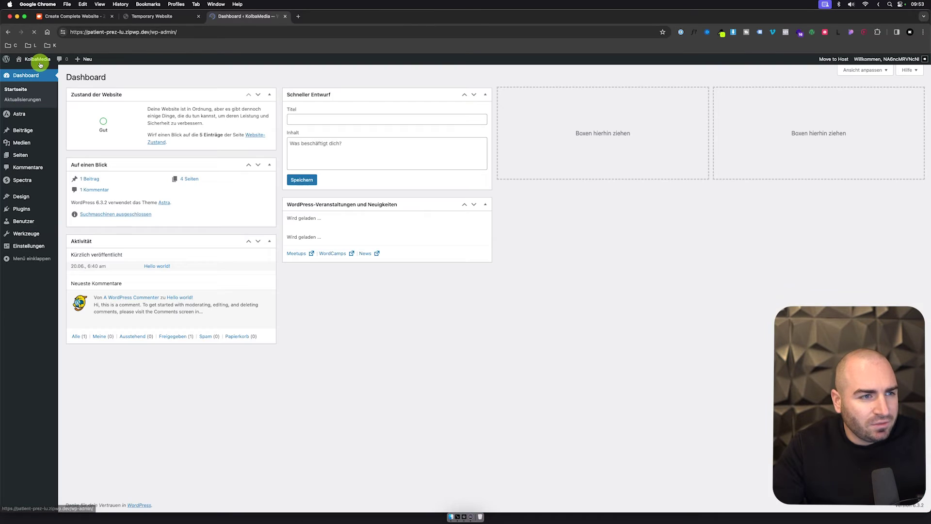
Step: Check the Plugins list and Spectra's Blocks / Extensions, then return via 'Zur Website'
{"action": "left_click", "coordinate": [39, 209]}
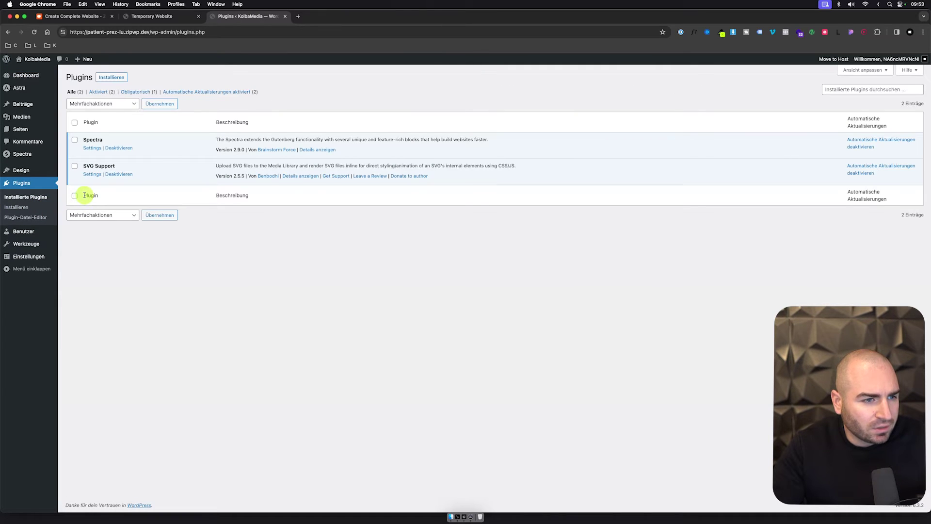
{"action": "left_click", "coordinate": [28, 158]}
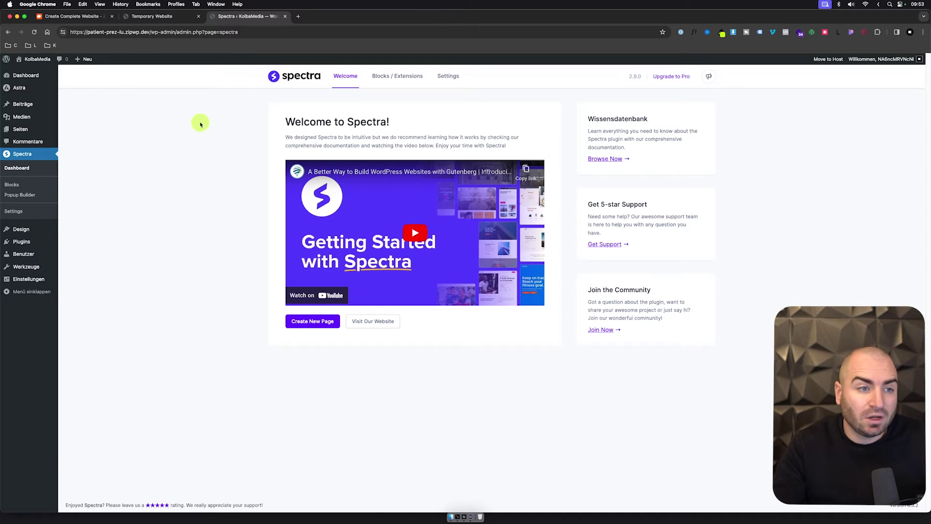
{"action": "left_click", "coordinate": [386, 78]}
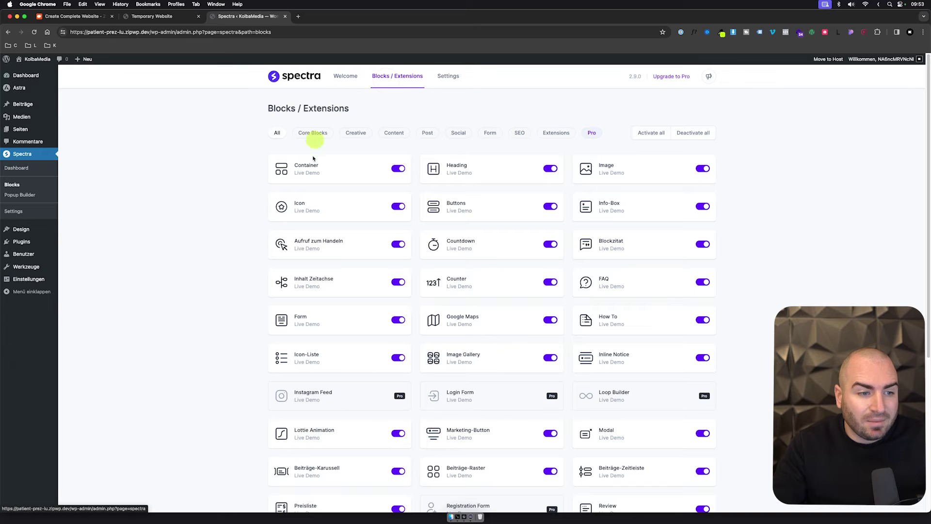
{"action": "scroll", "coordinate": [393, 286], "scroll_direction": "down", "scroll_amount": 5}
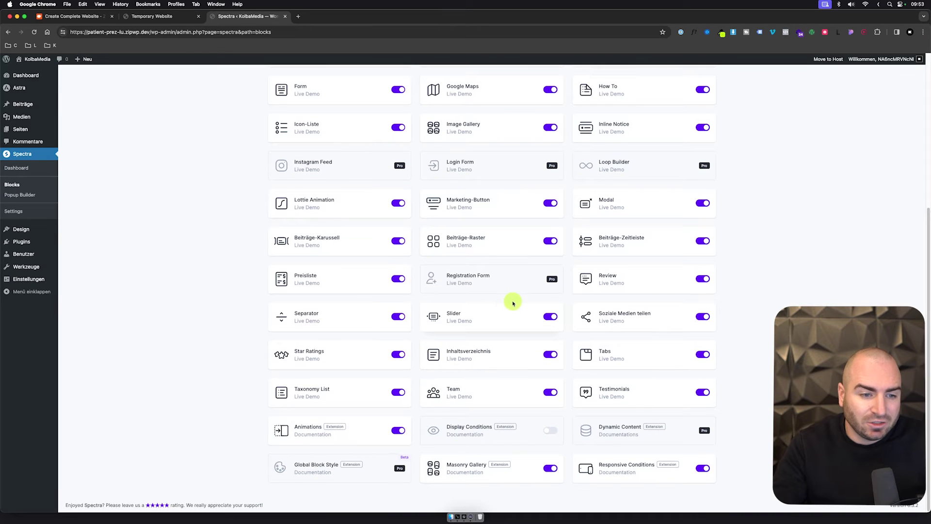
{"action": "scroll", "coordinate": [513, 303], "scroll_direction": "up", "scroll_amount": 5}
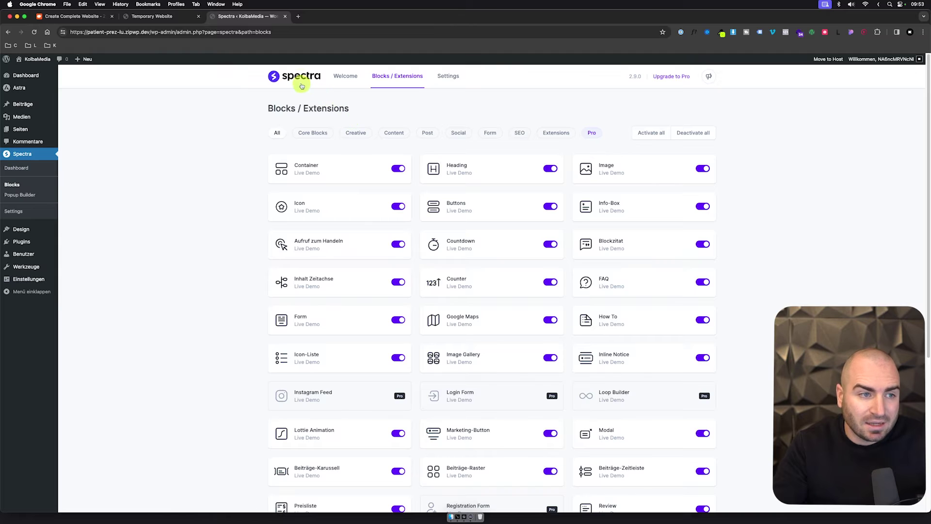
{"action": "left_click", "coordinate": [40, 73]}
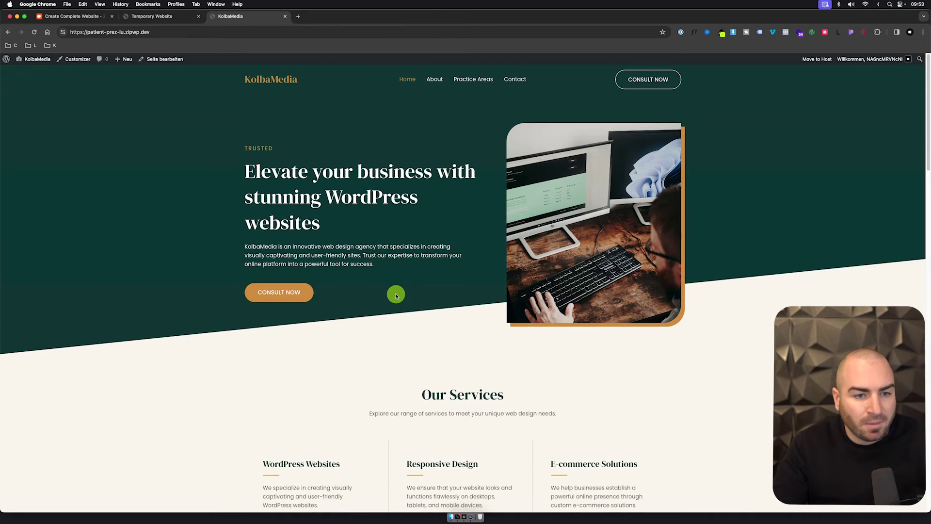
Step: Open the Home page with Seite bearbeiten and dismiss the editor's welcome dialog
{"action": "scroll", "coordinate": [396, 295], "scroll_direction": "down", "scroll_amount": 15}
{"action": "scroll", "coordinate": [452, 281], "scroll_direction": "up", "scroll_amount": 15}
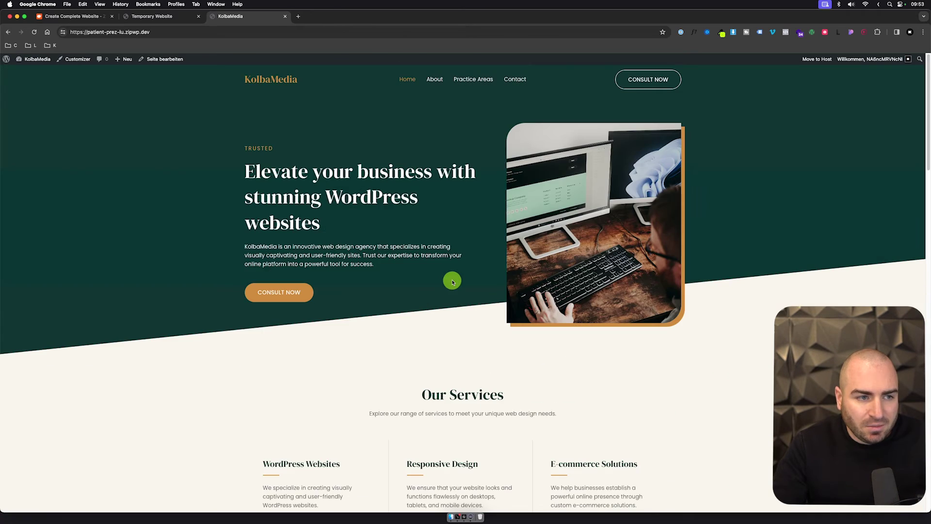
{"action": "left_click", "coordinate": [180, 59]}
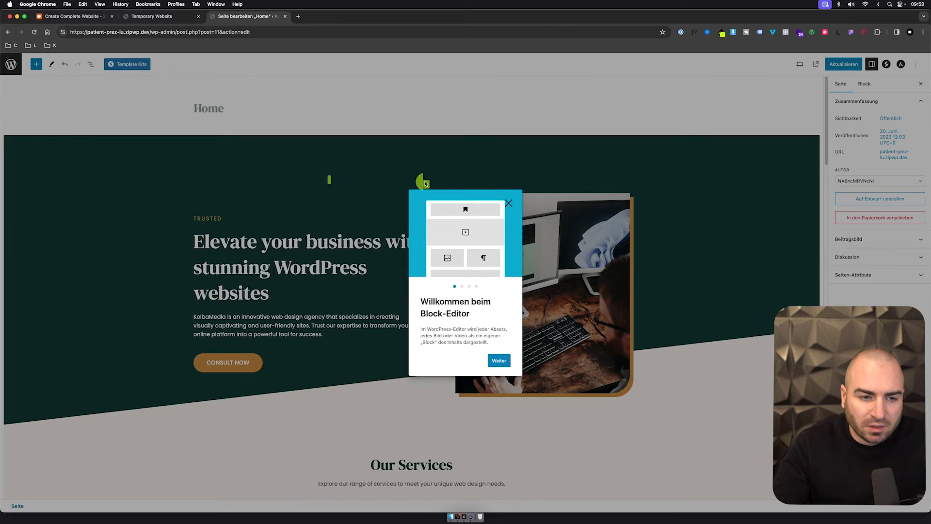
{"action": "left_click", "coordinate": [503, 209]}
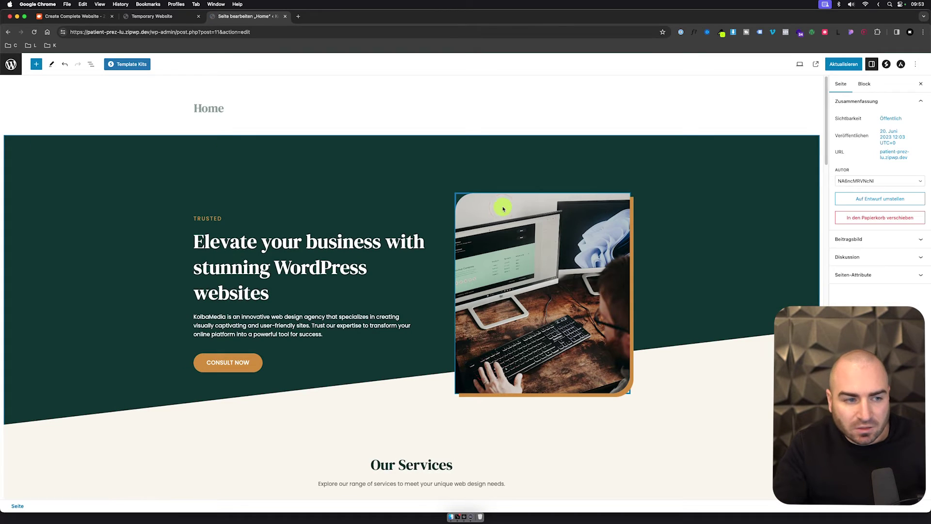
Step: Try a new hero container background colour, then revert it to the dark shade
{"action": "left_click", "coordinate": [355, 148]}
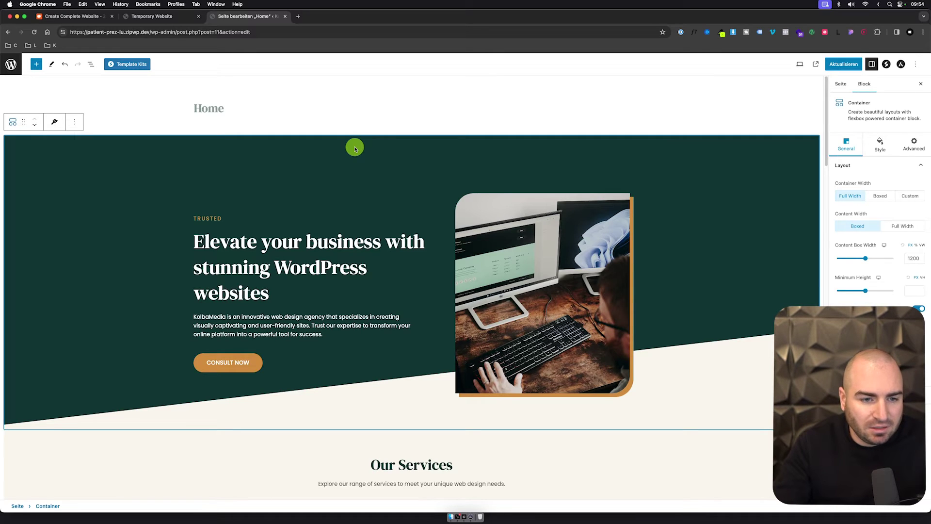
{"action": "left_click", "coordinate": [879, 146]}
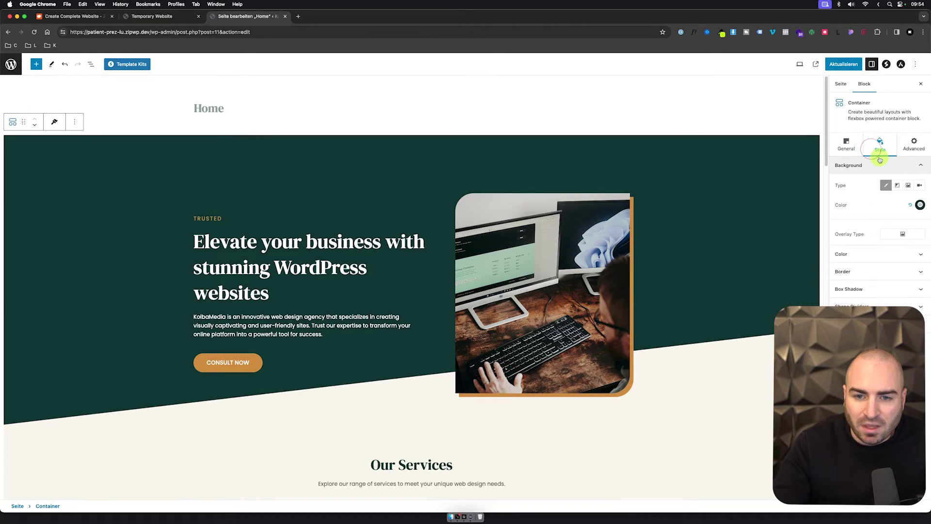
{"action": "left_click", "coordinate": [919, 205]}
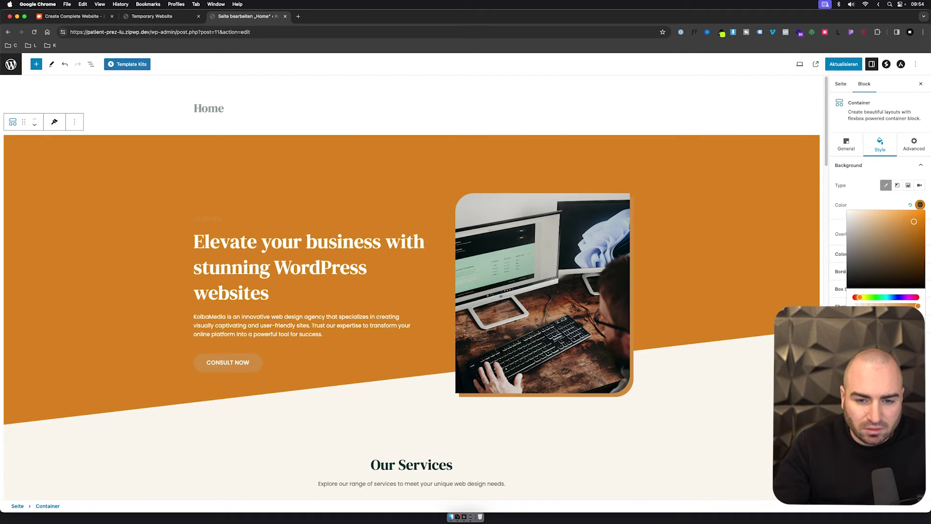
{"action": "key", "text": "ctrl+z"}
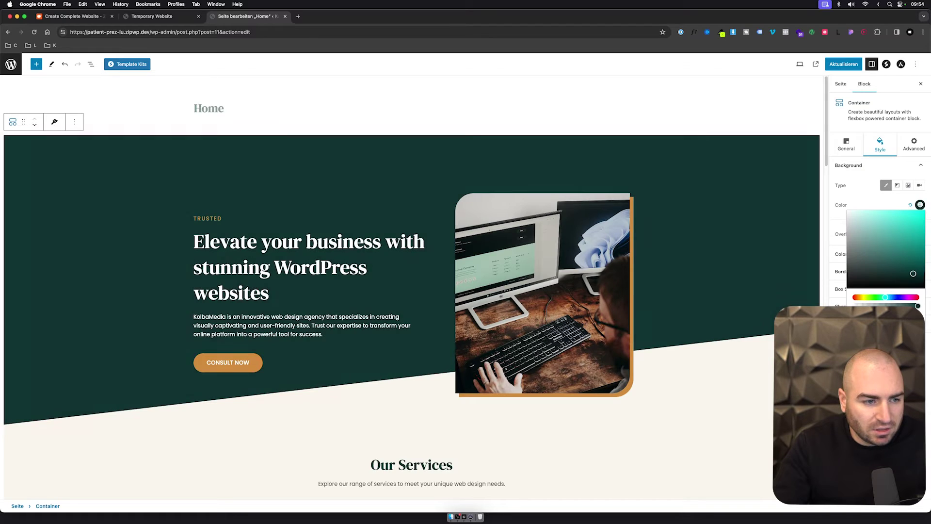
{"action": "left_click", "coordinate": [718, 373]}
{"action": "left_click", "coordinate": [348, 255]}
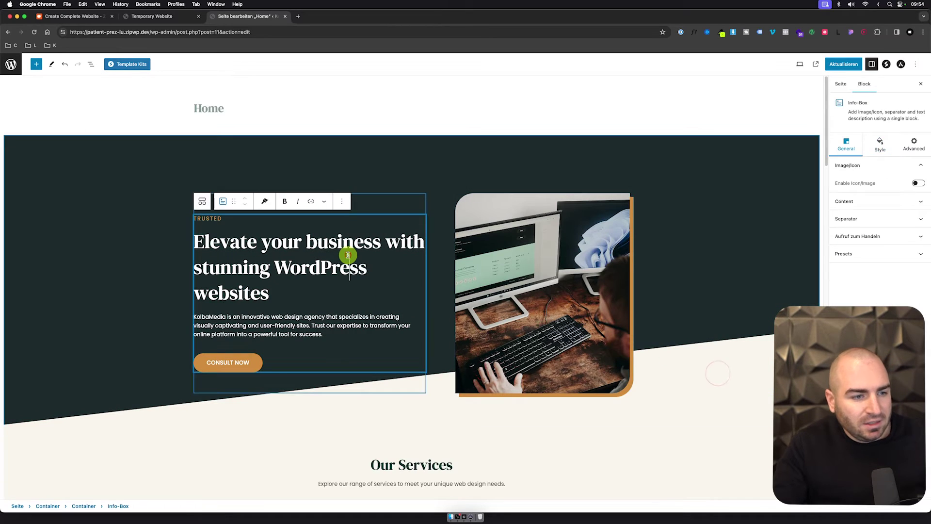
{"action": "left_click_drag", "start_coordinate": [348, 255], "coordinate": [316, 264]}
{"action": "left_click", "coordinate": [248, 261]}
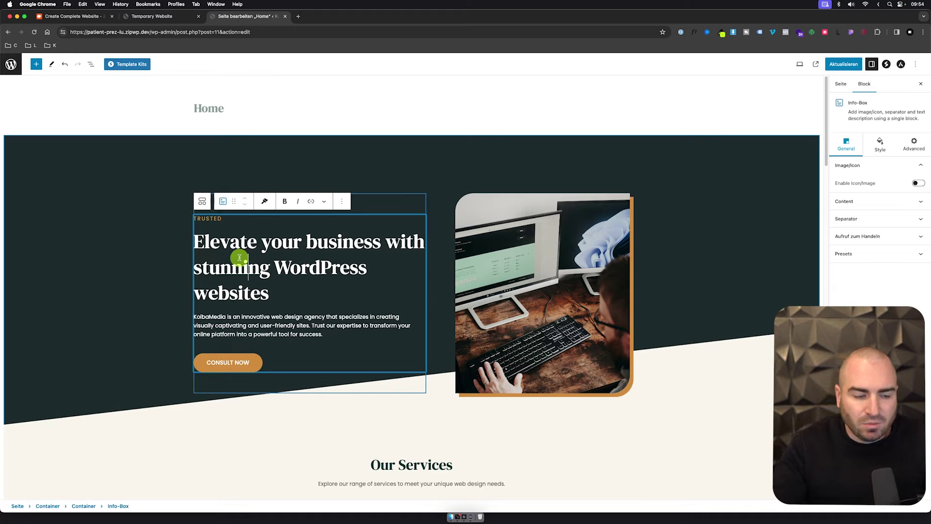
{"action": "left_click", "coordinate": [637, 387]}
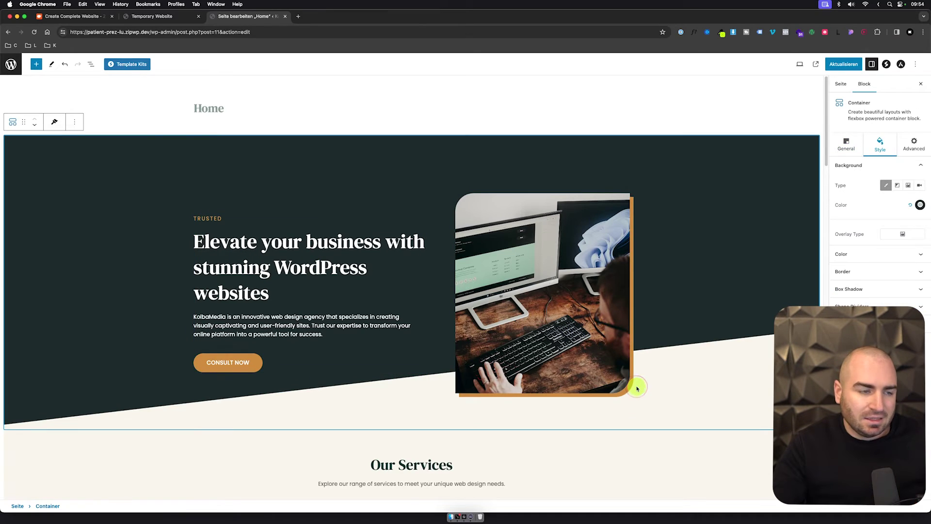
Step: Close the Temporary Website tab and save the Home page with Aktualisieren
{"action": "scroll", "coordinate": [637, 387], "scroll_direction": "down", "scroll_amount": 10}
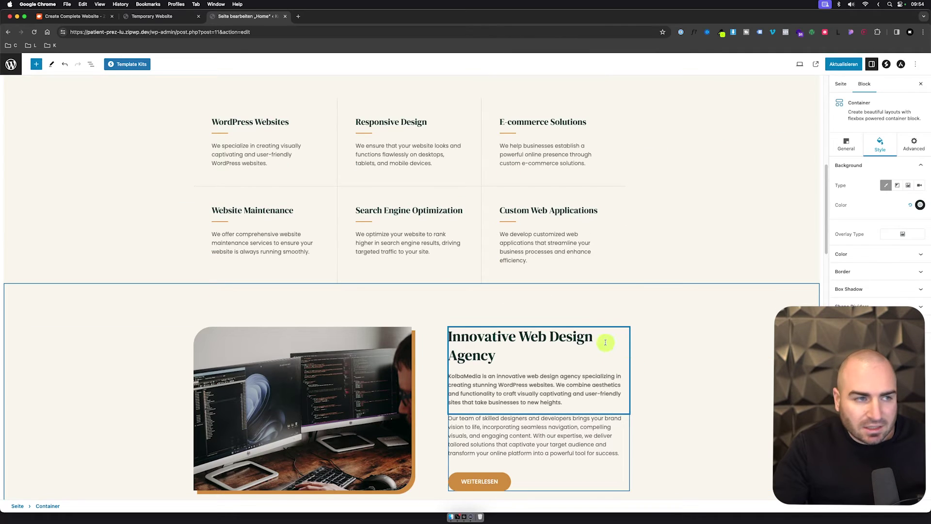
{"action": "left_click", "coordinate": [155, 17]}
{"action": "left_click", "coordinate": [88, 16]}
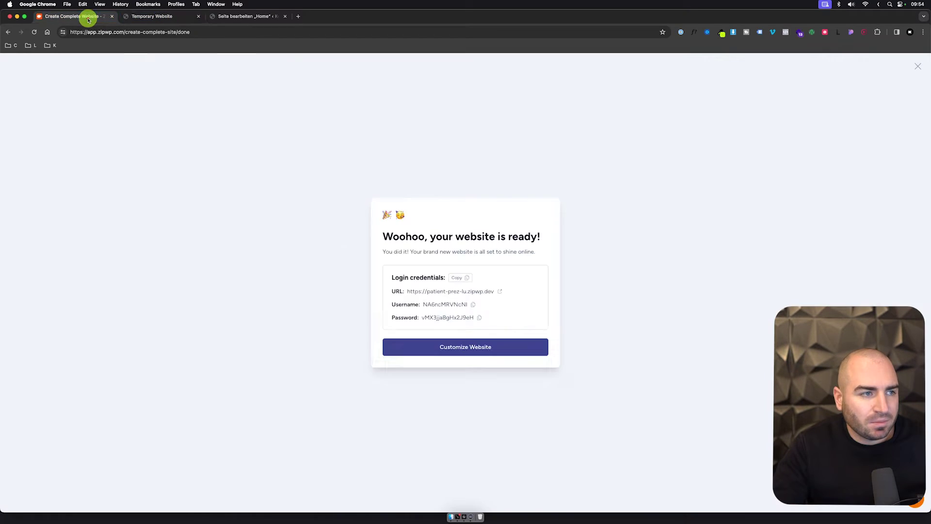
{"action": "left_click", "coordinate": [198, 18]}
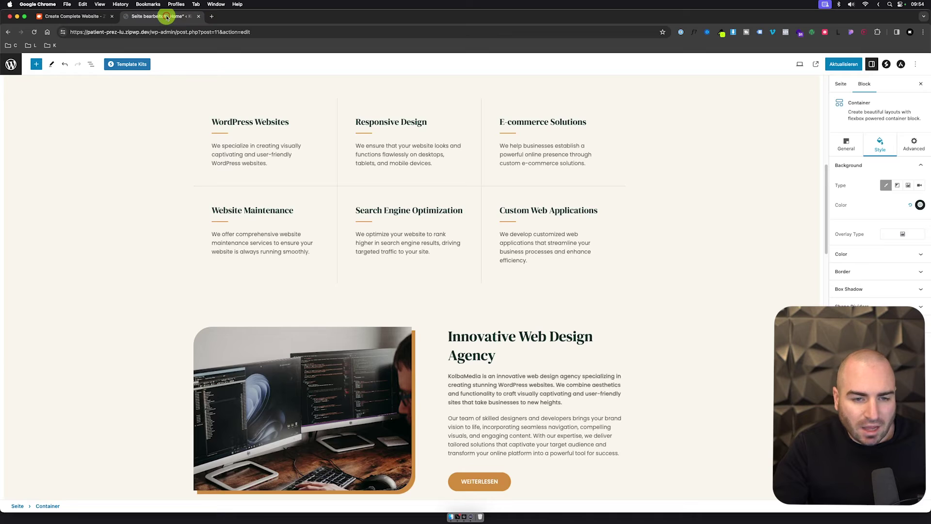
{"action": "scroll", "coordinate": [612, 235], "scroll_direction": "down", "scroll_amount": 5}
{"action": "scroll", "coordinate": [612, 235], "scroll_direction": "down", "scroll_amount": 10}
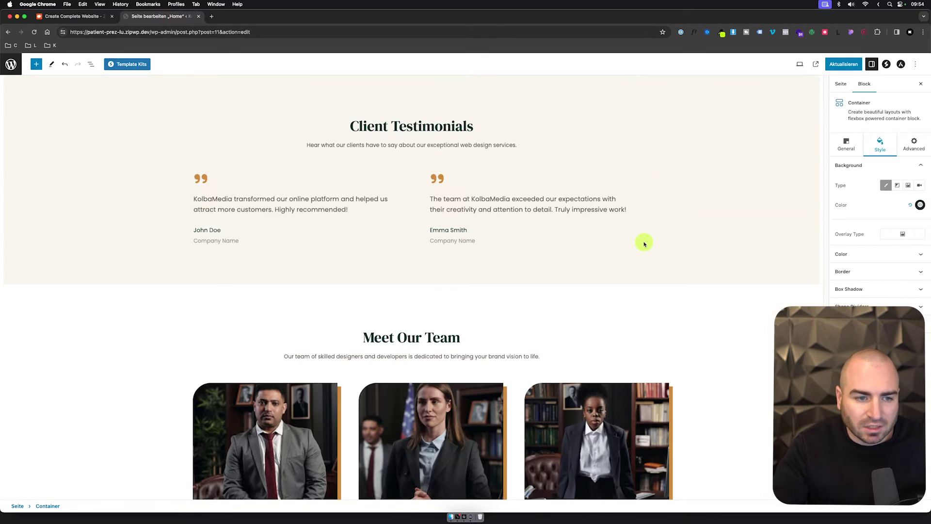
{"action": "scroll", "coordinate": [397, 291], "scroll_direction": "down", "scroll_amount": 5}
{"action": "scroll", "coordinate": [394, 286], "scroll_direction": "up", "scroll_amount": 20}
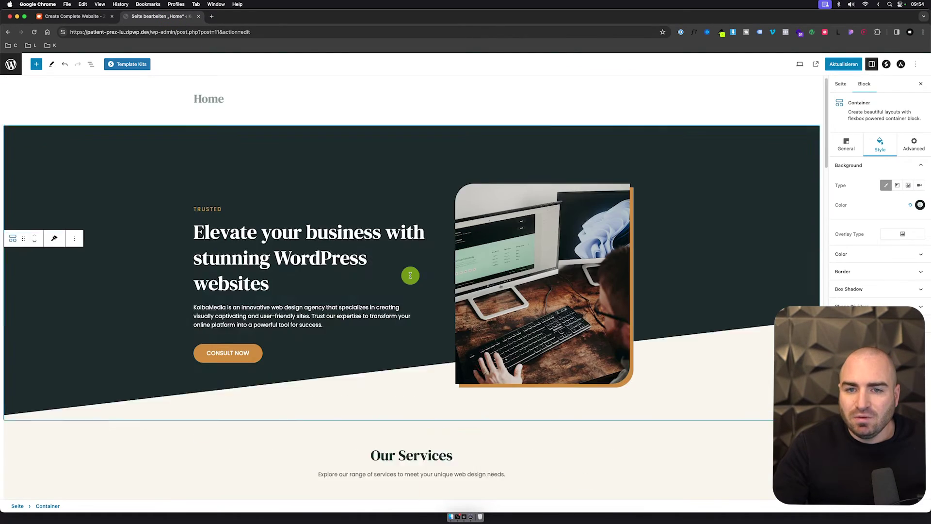
{"action": "left_click", "coordinate": [829, 67]}
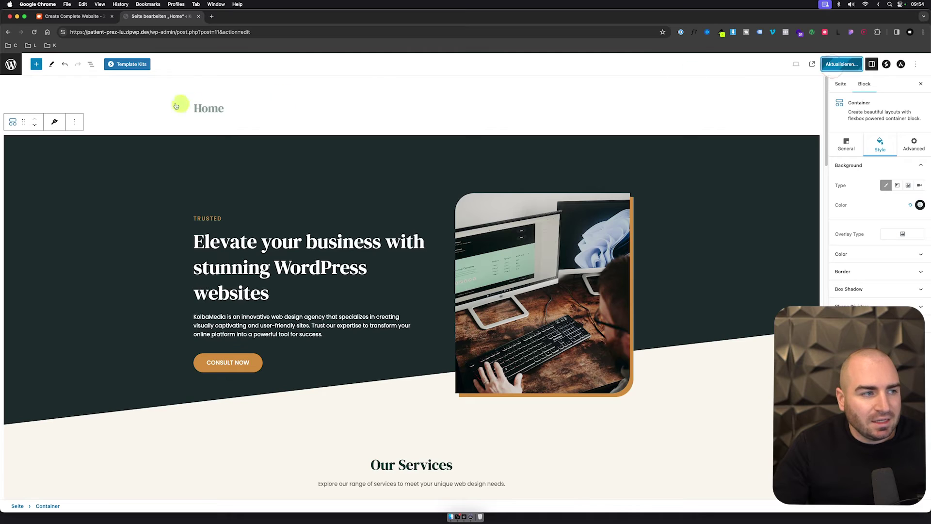
Step: Go from the editor to the Pages list, then browse the live KolbaMedia home, About and Contact pages
{"action": "left_click", "coordinate": [12, 66]}
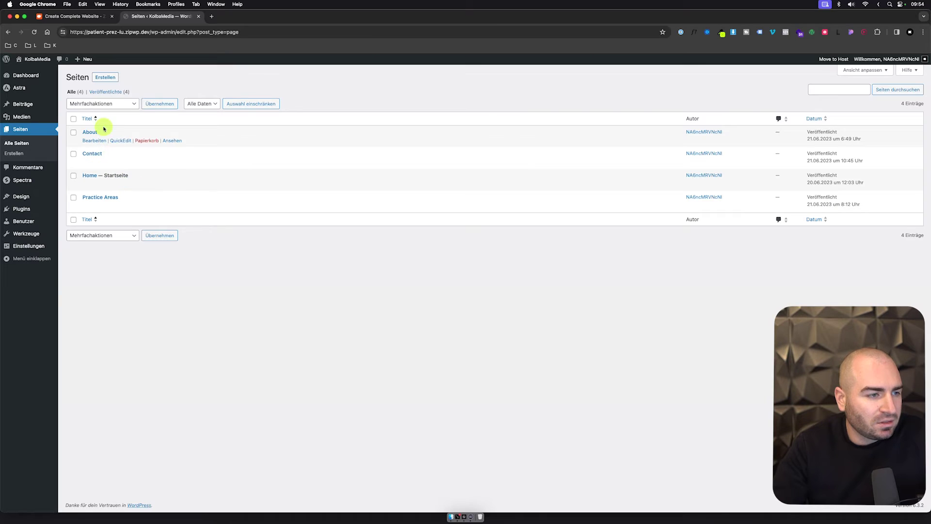
{"action": "left_click", "coordinate": [37, 58]}
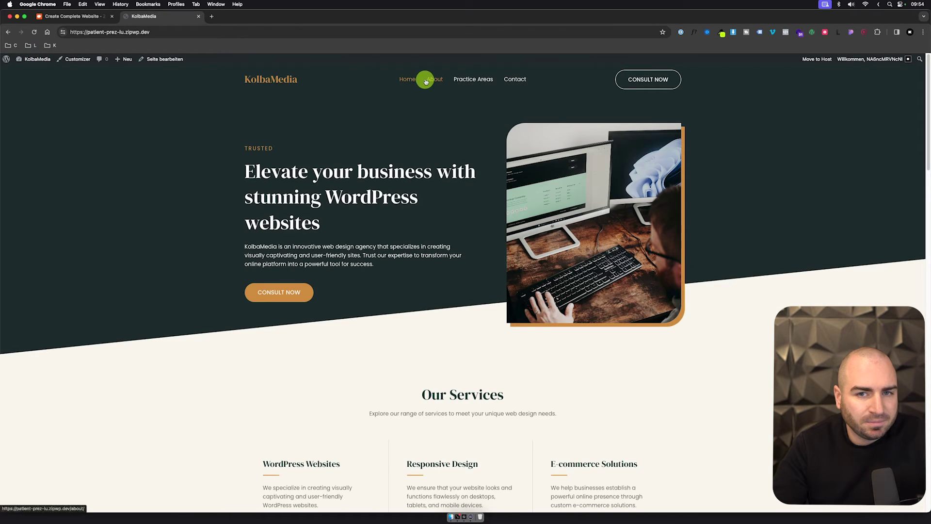
{"action": "left_click", "coordinate": [427, 82]}
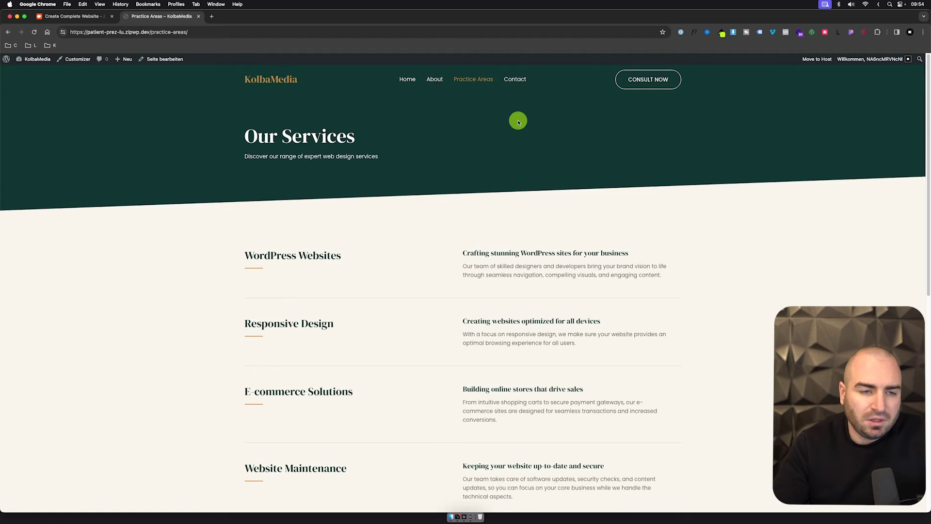
{"action": "left_click", "coordinate": [522, 84]}
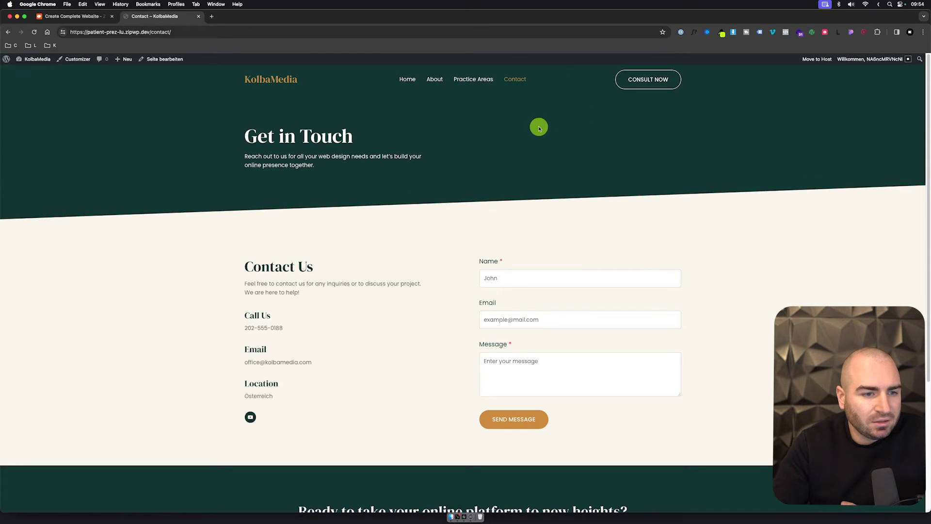
{"action": "scroll", "coordinate": [543, 181], "scroll_direction": "down", "scroll_amount": 3}
{"action": "scroll", "coordinate": [559, 254], "scroll_direction": "down", "scroll_amount": 2}
{"action": "scroll", "coordinate": [551, 270], "scroll_direction": "up", "scroll_amount": 5}
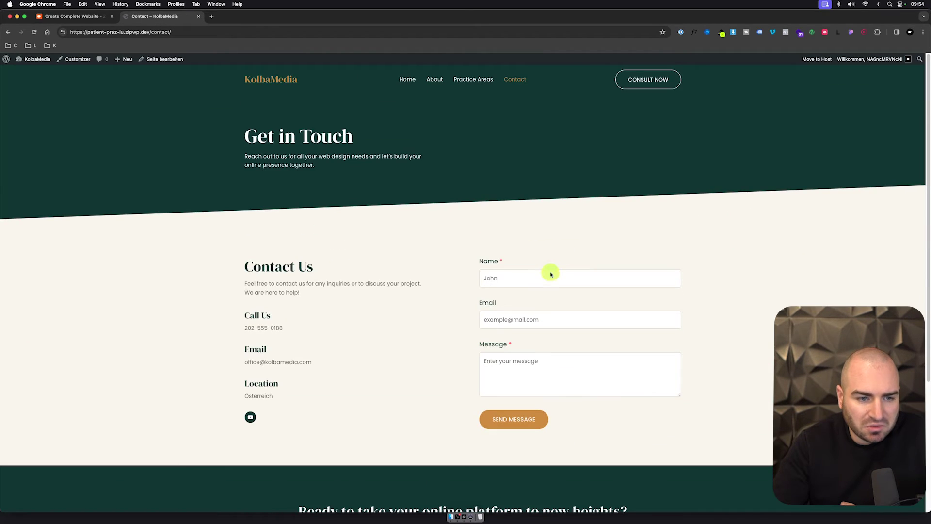
Step: Read ZipWP's Move to Host instructions, then show the installed themes with Astra active
{"action": "left_click", "coordinate": [813, 64]}
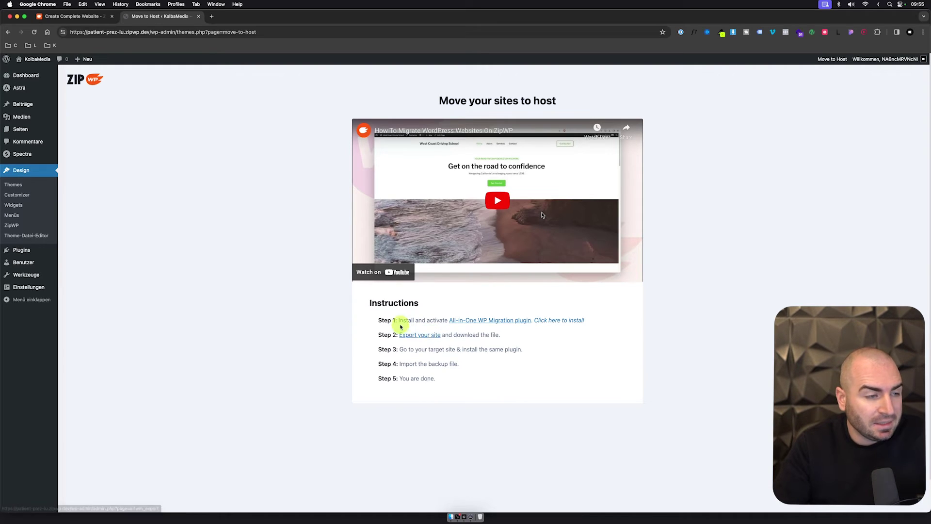
{"action": "scroll", "coordinate": [282, 303], "scroll_direction": "down", "scroll_amount": 3}
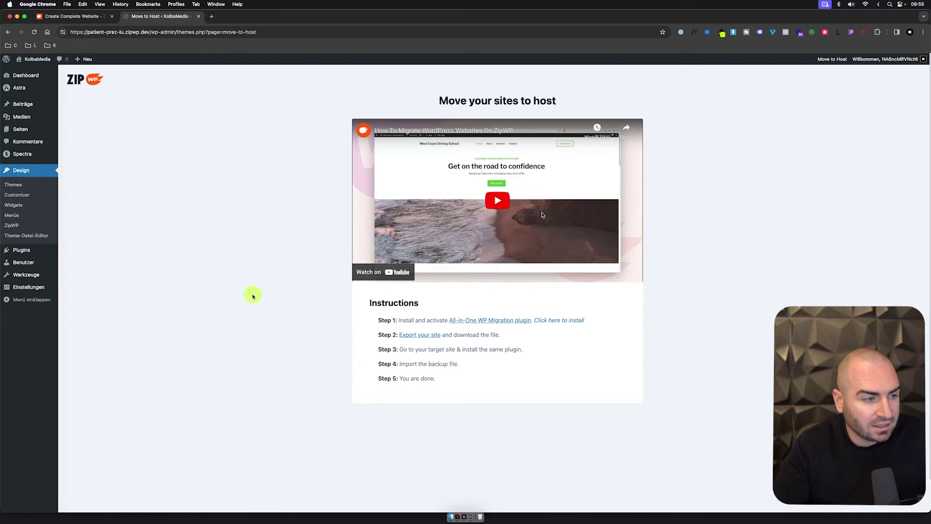
{"action": "left_click", "coordinate": [44, 189]}
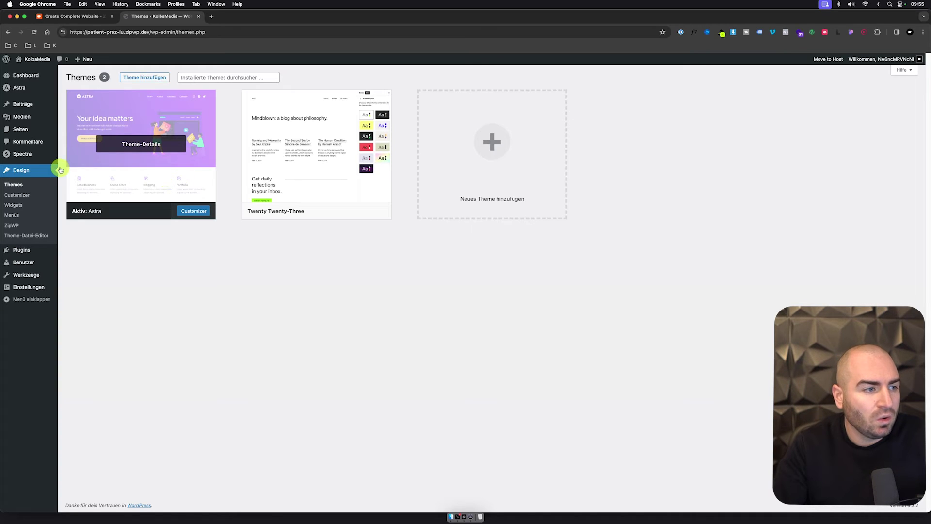
Step: In a new tab, search Google for 'spectra plugin' and open the wpspectra.com site
{"action": "mouse_move", "coordinate": [38, 161]}
{"action": "key", "text": "super+t"}
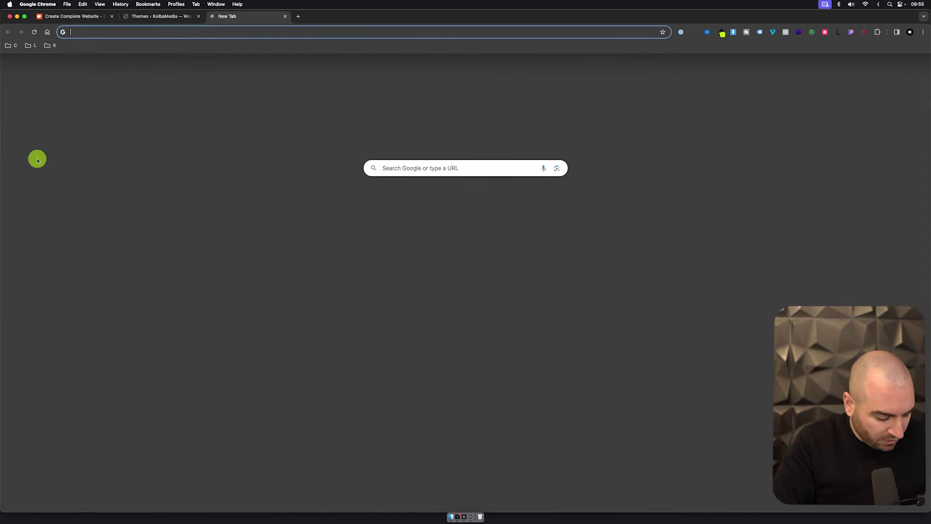
{"action": "type", "text": "spectra"}
{"action": "key", "text": "Return"}
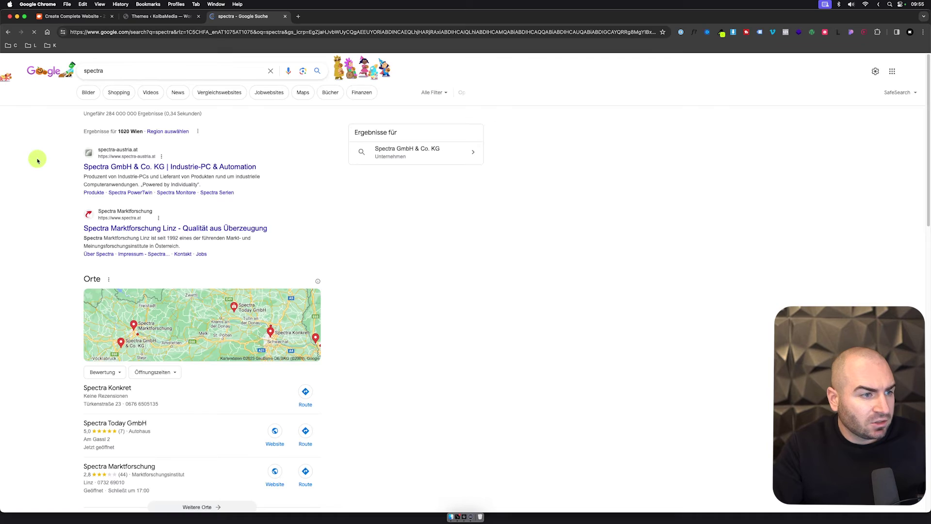
{"action": "left_click", "coordinate": [115, 74]}
{"action": "type", "text": "plugin"}
{"action": "key", "text": "Return"}
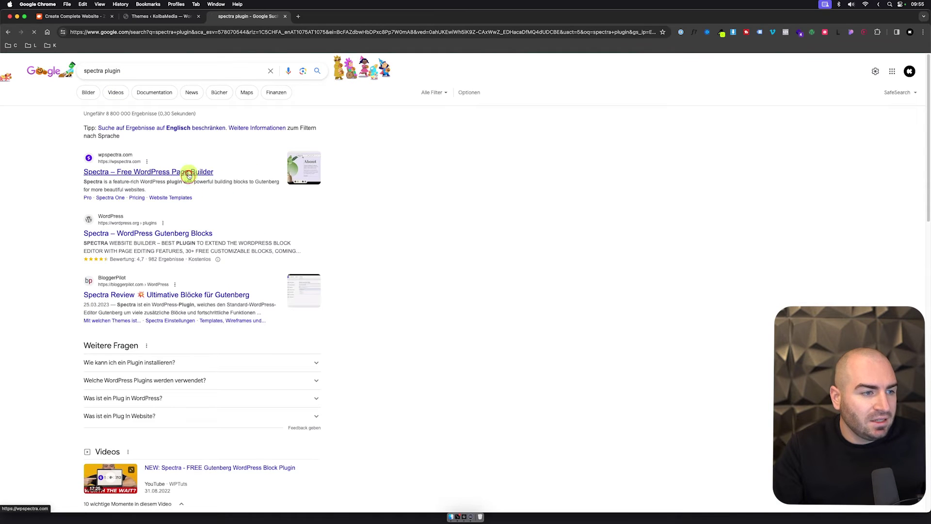
{"action": "left_click", "coordinate": [187, 174]}
Step: Look through the Spectra page, then open the ZipWP dashboard at app.zipwp.com/dashboard
{"action": "scroll", "coordinate": [454, 179], "scroll_direction": "down", "scroll_amount": 8}
{"action": "scroll", "coordinate": [455, 185], "scroll_direction": "down", "scroll_amount": 15}
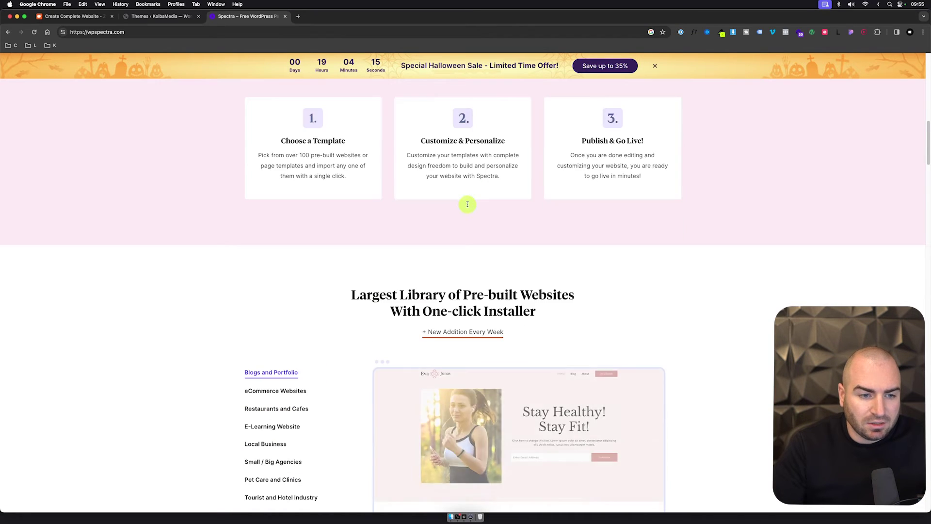
{"action": "scroll", "coordinate": [478, 221], "scroll_direction": "down", "scroll_amount": 10}
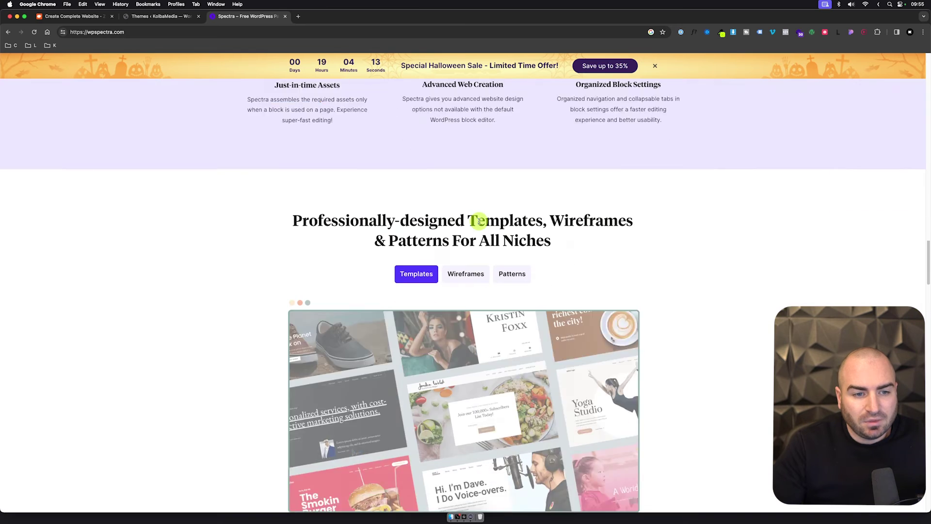
{"action": "scroll", "coordinate": [229, 116], "scroll_direction": "up", "scroll_amount": 20}
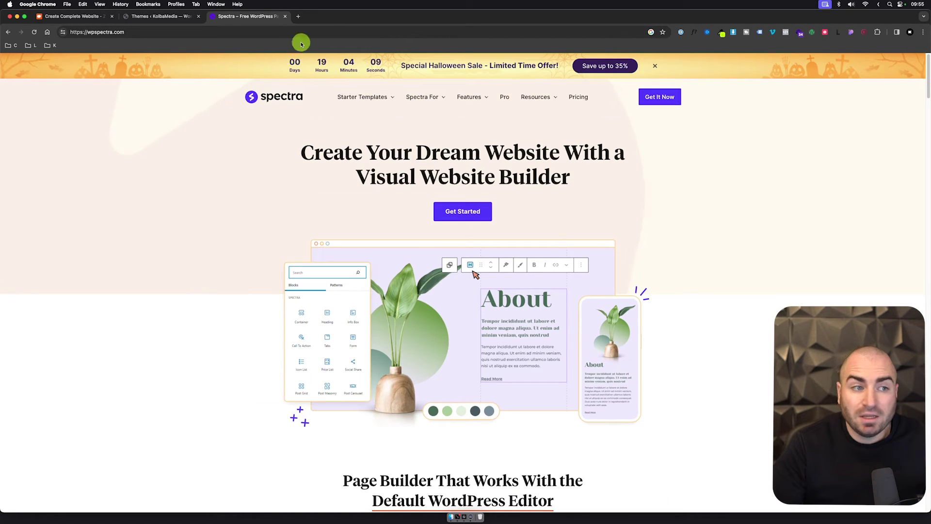
{"action": "left_click", "coordinate": [298, 16]}
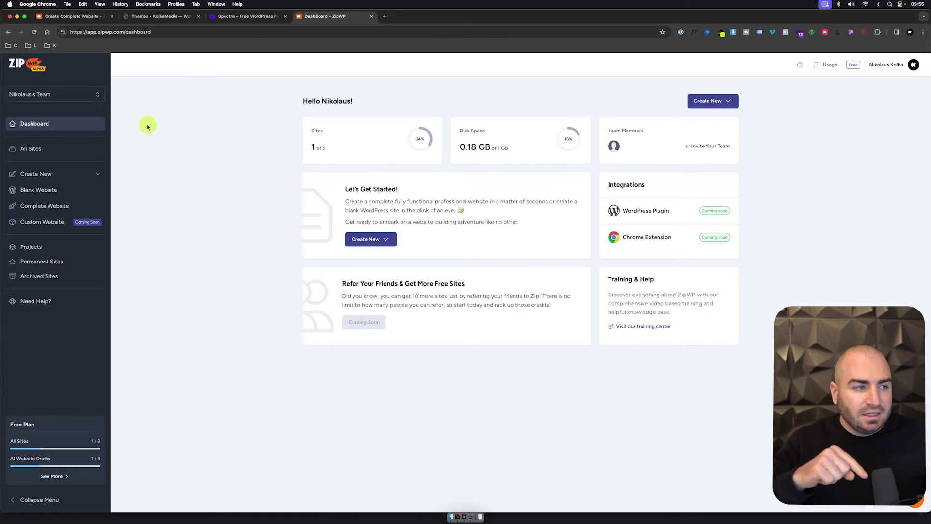
Step: From All Sites, start a new complete website set to German for a Restaurant business
{"action": "left_click", "coordinate": [75, 150]}
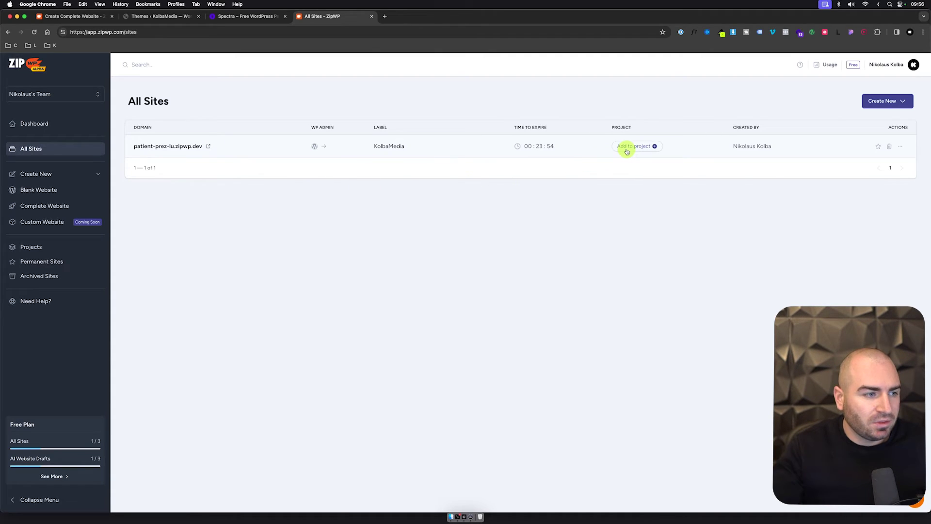
{"action": "left_click", "coordinate": [44, 212]}
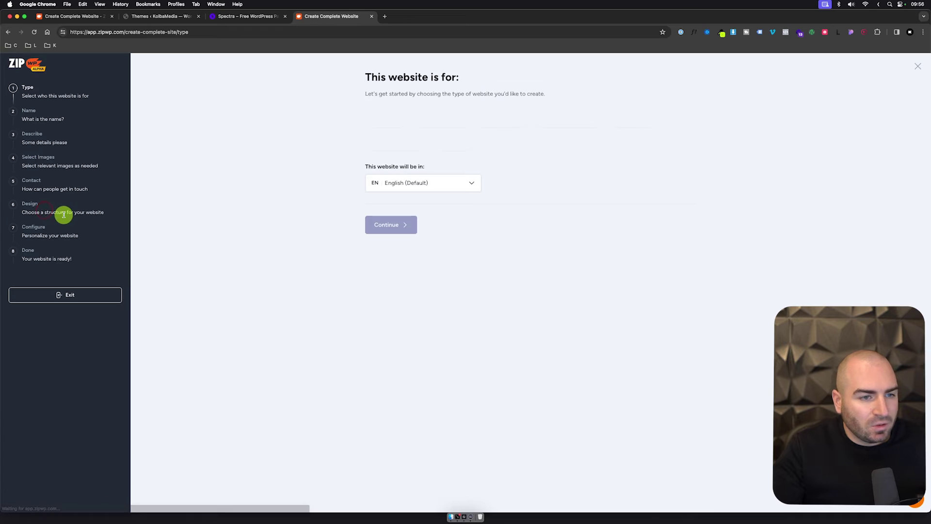
{"action": "left_click", "coordinate": [454, 189]}
{"action": "type", "text": "germa"}
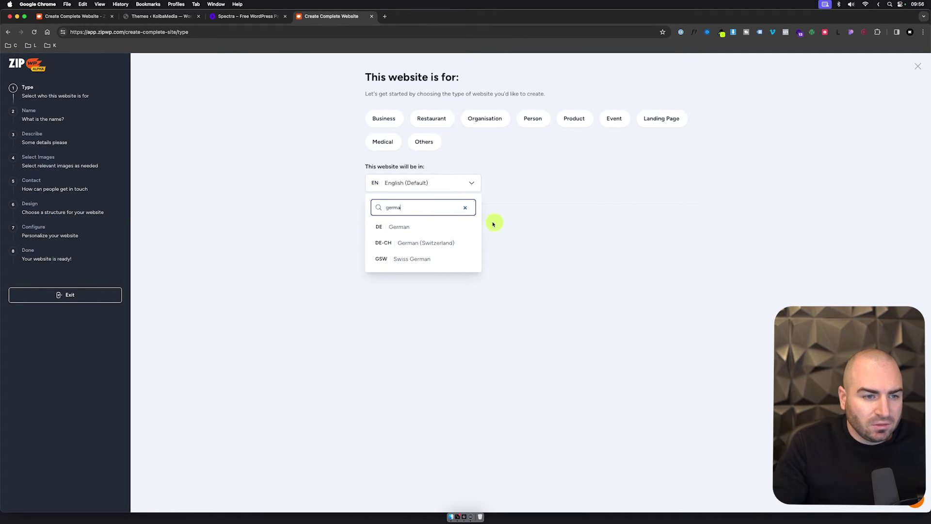
{"action": "left_click", "coordinate": [456, 225]}
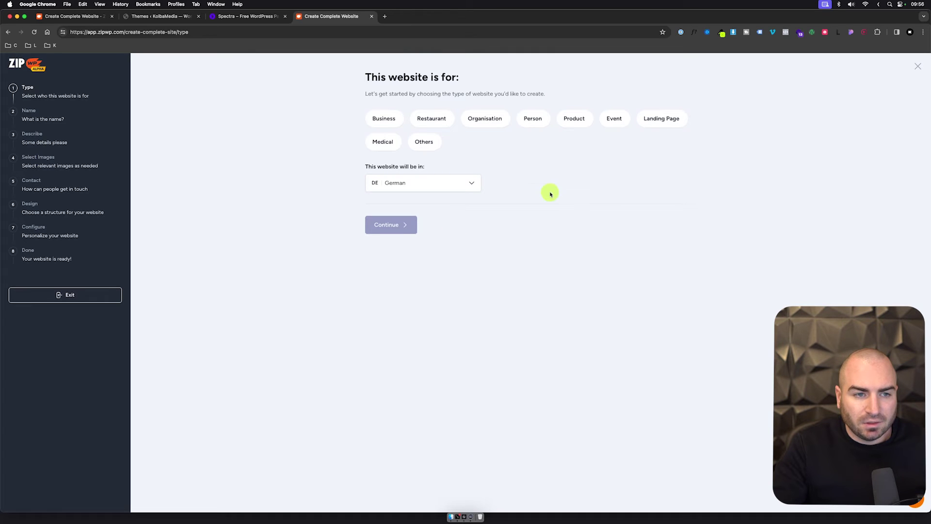
{"action": "left_click", "coordinate": [450, 122]}
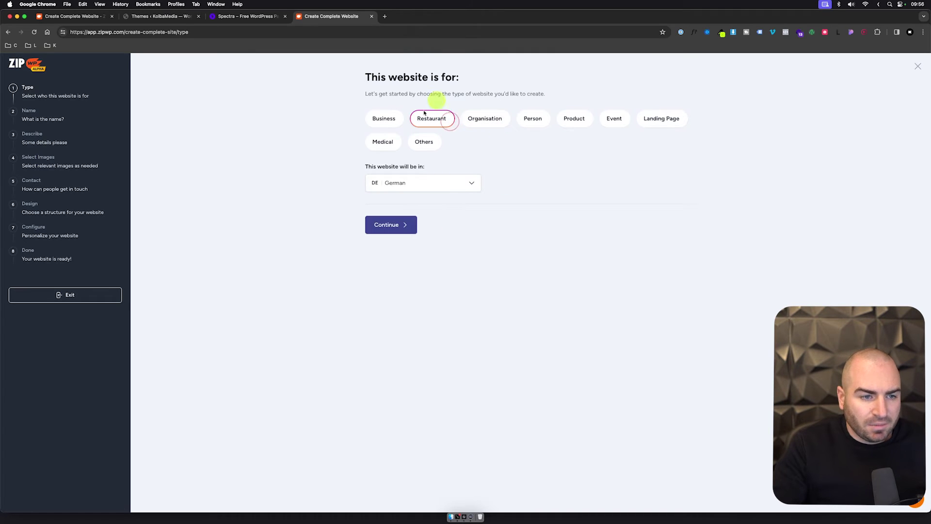
{"action": "left_click", "coordinate": [401, 225]}
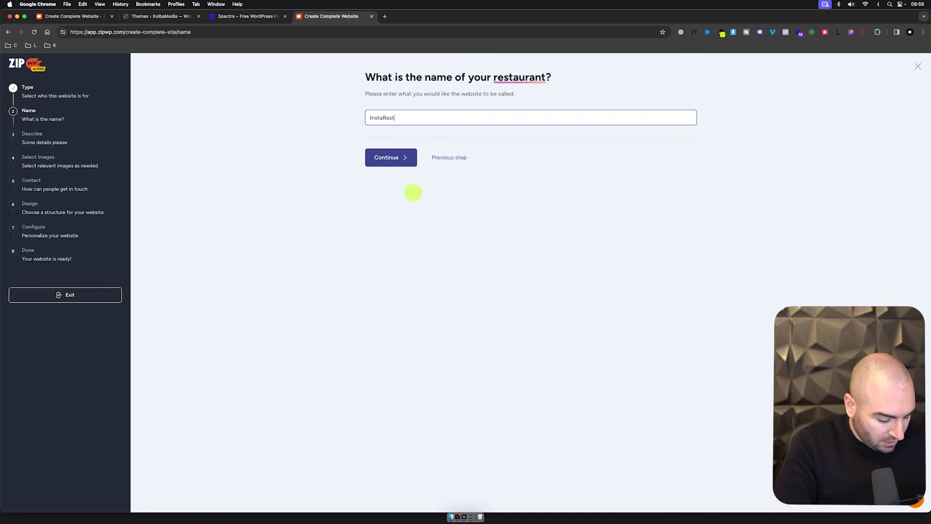
Step: Confirm the name InstaRestaurant and add a German restaurant description improved with AI
{"action": "left_click", "coordinate": [409, 163]}
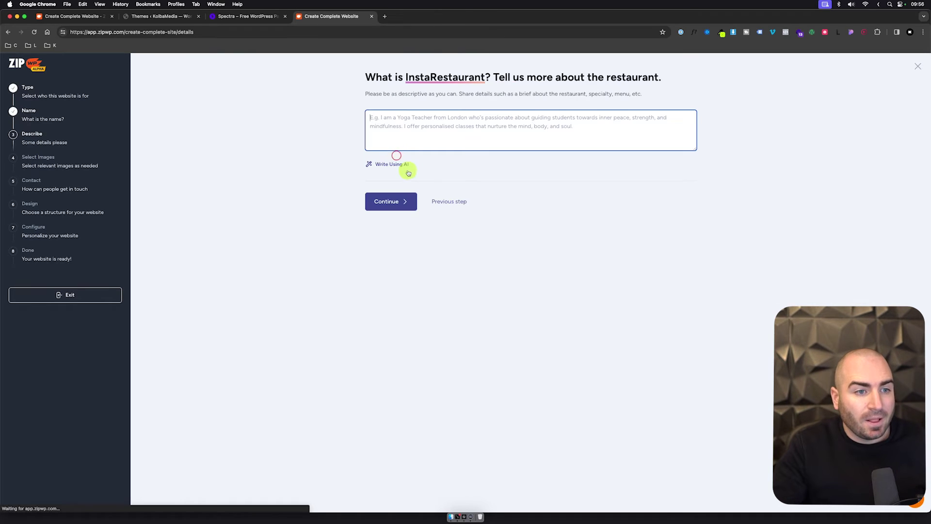
{"action": "left_click", "coordinate": [417, 124]}
{"action": "type", "text": "E"}
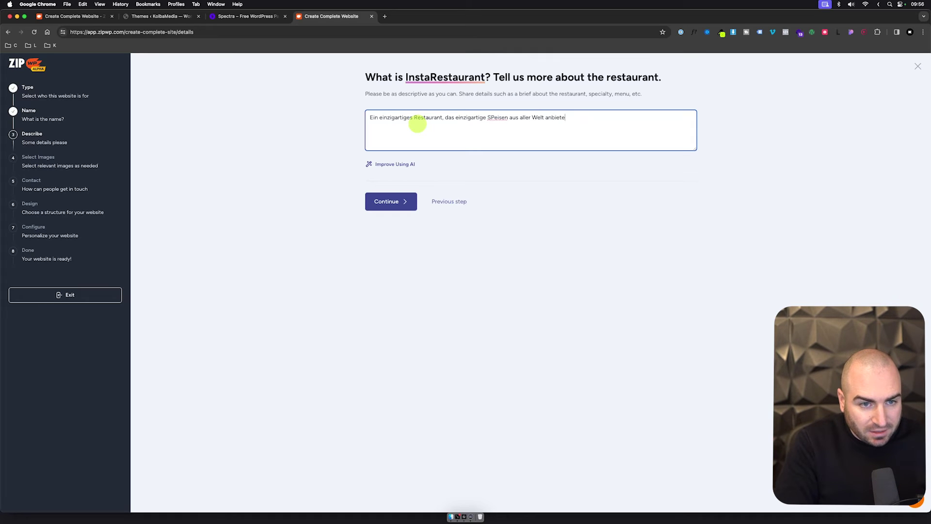
{"action": "left_click", "coordinate": [409, 164]}
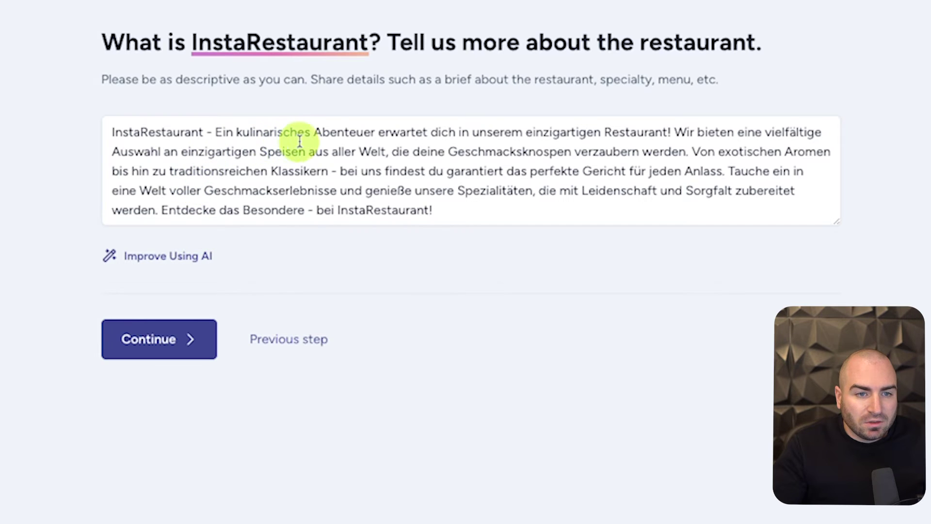
{"action": "left_click", "coordinate": [180, 341]}
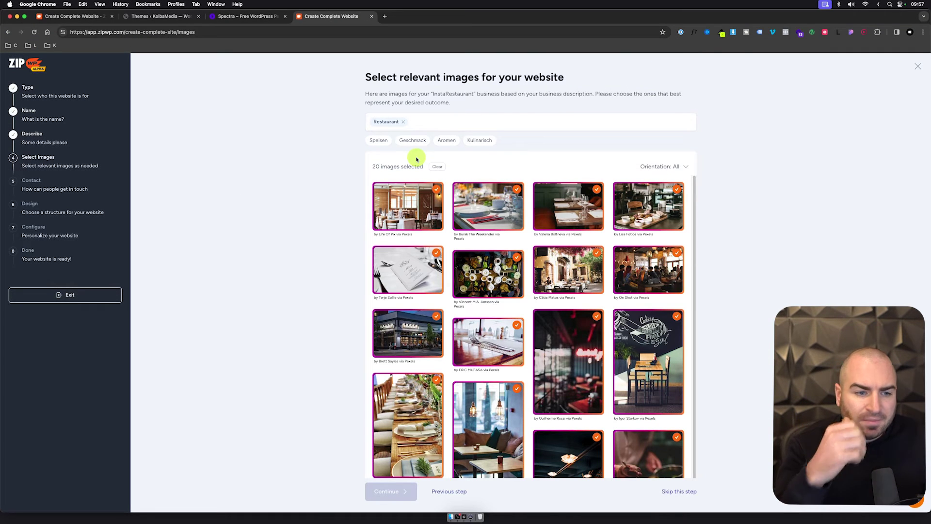
Step: Deselect the menu-card photo to keep 19 images and move to contact details
{"action": "left_click", "coordinate": [416, 246]}
{"action": "scroll", "coordinate": [698, 269], "scroll_direction": "down", "scroll_amount": 5}
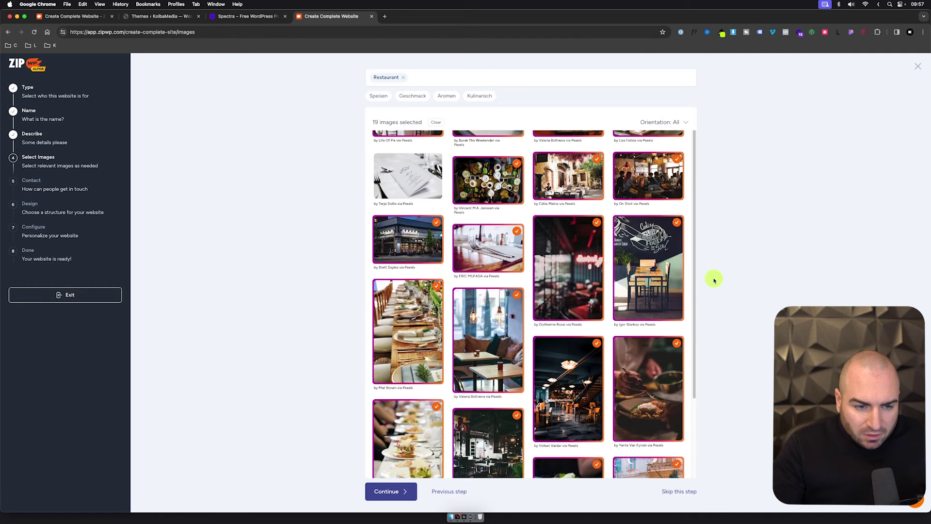
{"action": "left_click", "coordinate": [390, 489]}
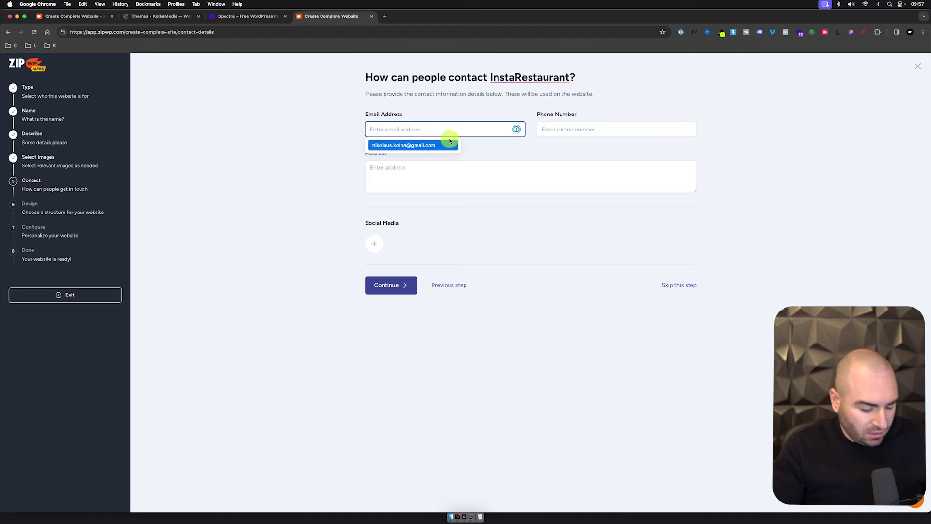
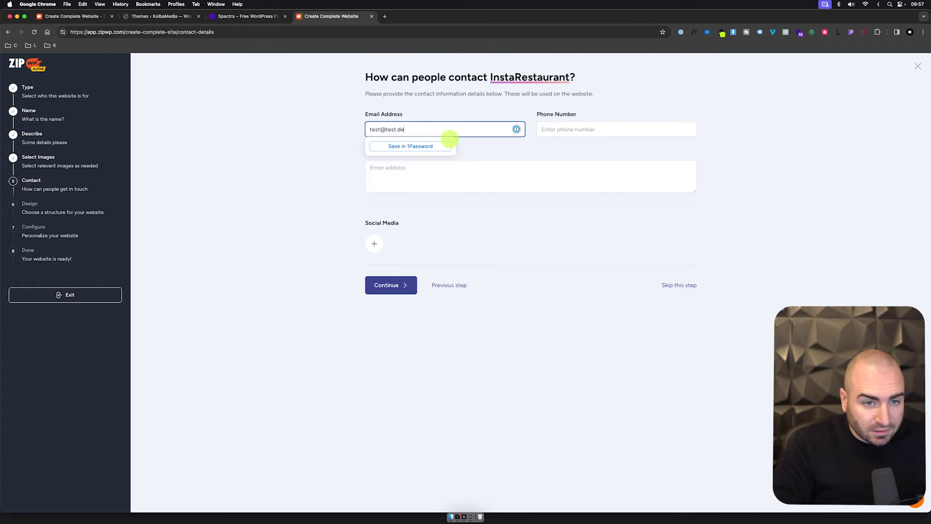
Step: Fill in the restaurant's contact e-mail, phone number and Austrian address
{"action": "key", "text": "Tab"}
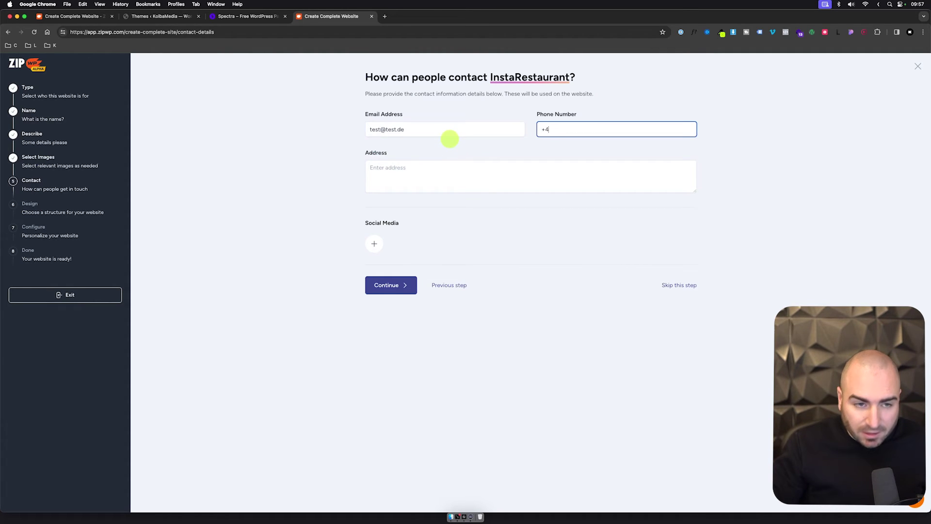
{"action": "key", "text": "Tab"}
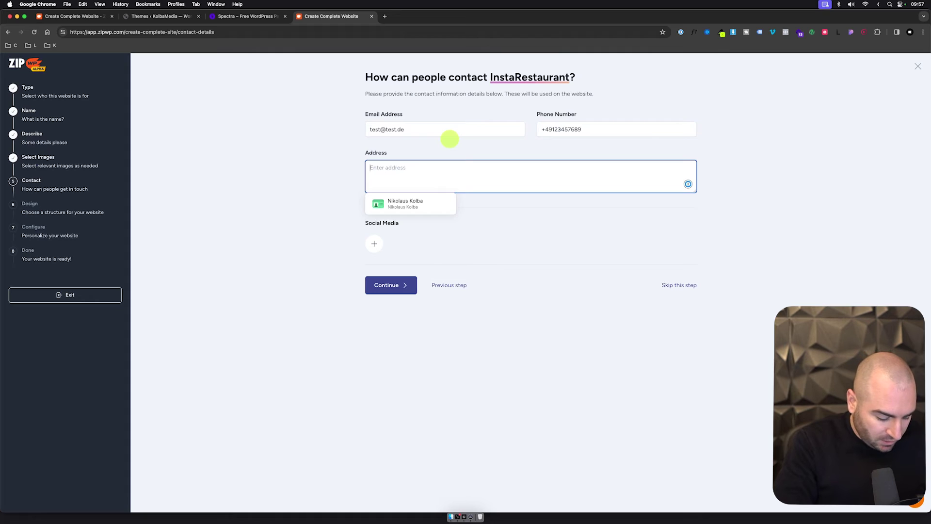
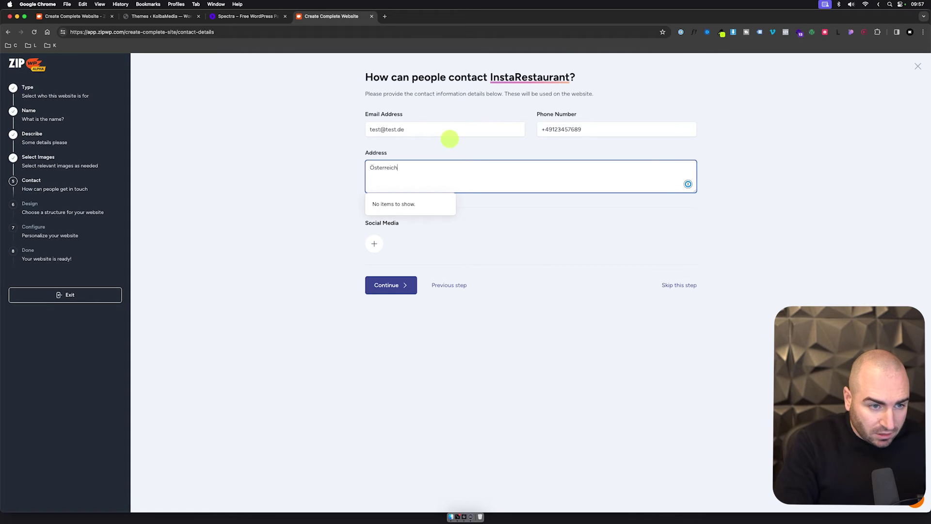
Step: Add Instagram, LinkedIn and YouTube social media links and continue to the layout choice
{"action": "left_click", "coordinate": [379, 245]}
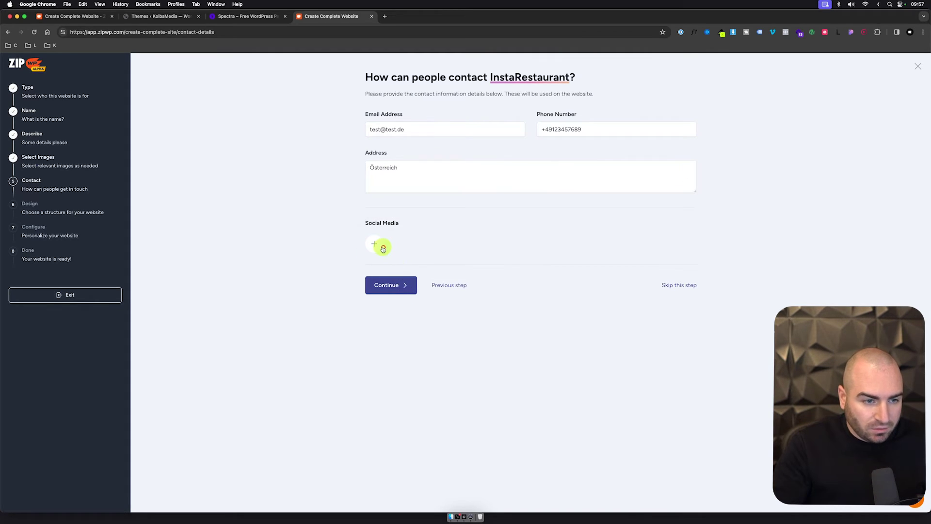
{"action": "left_click", "coordinate": [395, 183]}
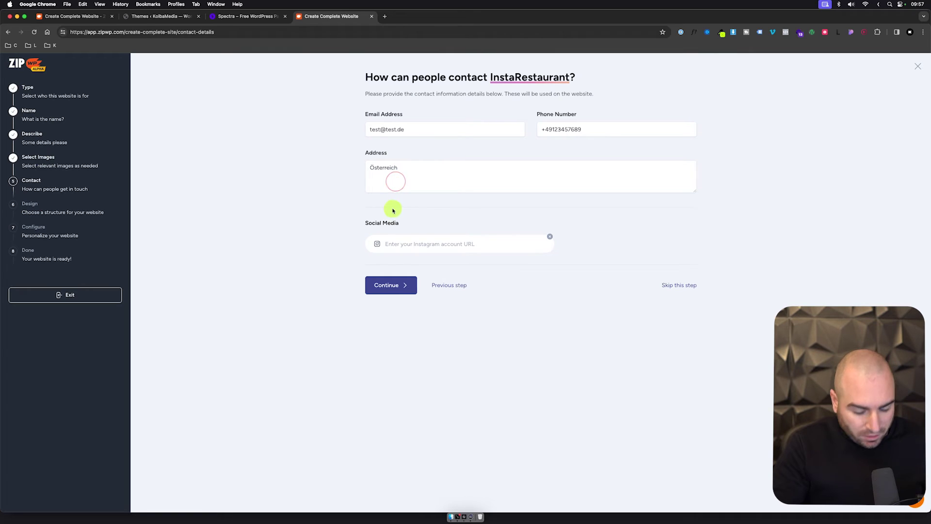
{"action": "type", "text": "#"}
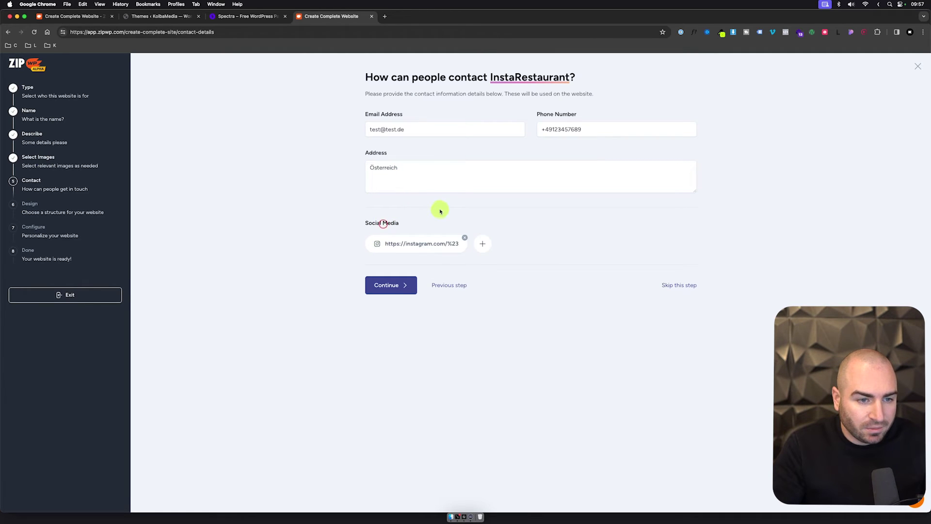
{"action": "left_click", "coordinate": [477, 244]}
{"action": "left_click", "coordinate": [500, 203]}
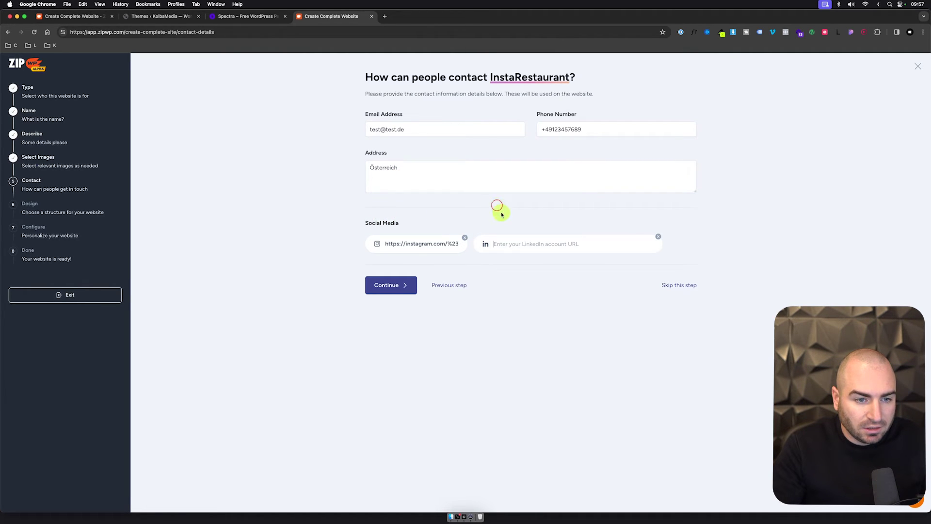
{"action": "left_click", "coordinate": [591, 244]}
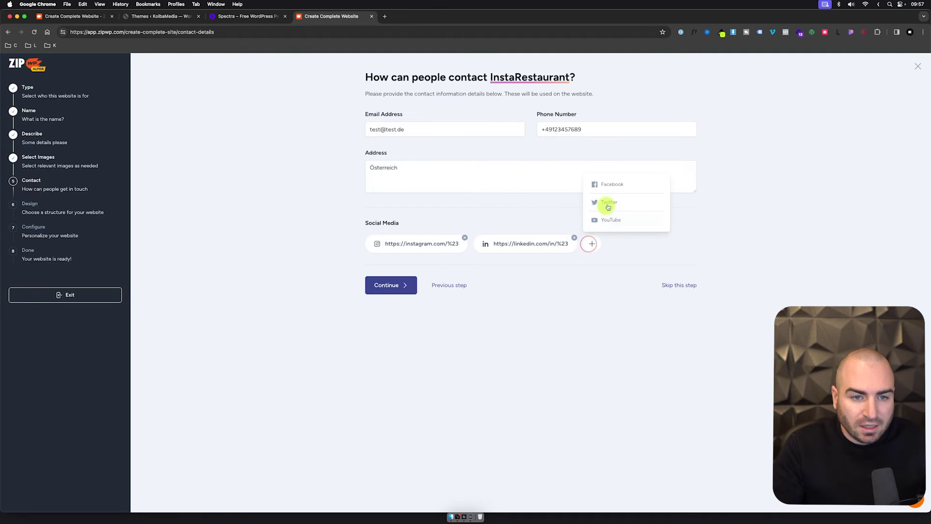
{"action": "left_click", "coordinate": [623, 221]}
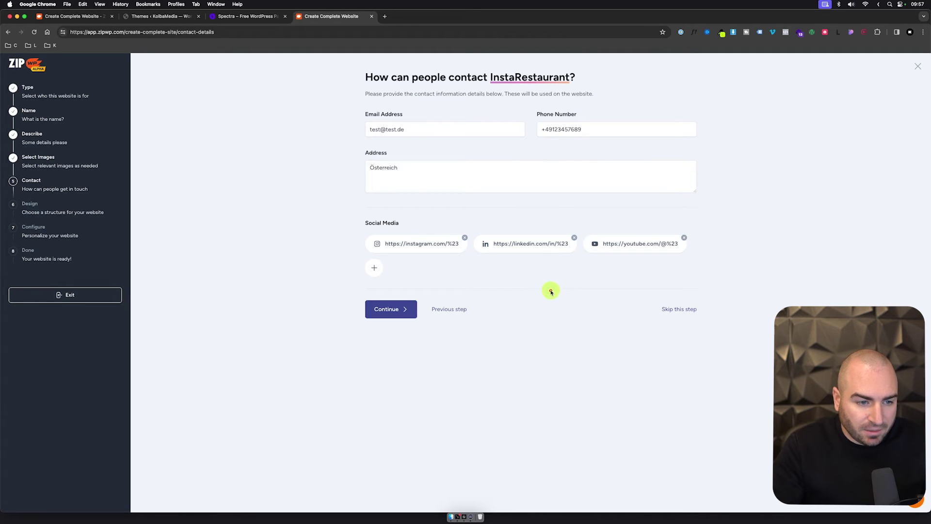
{"action": "left_click", "coordinate": [397, 308]}
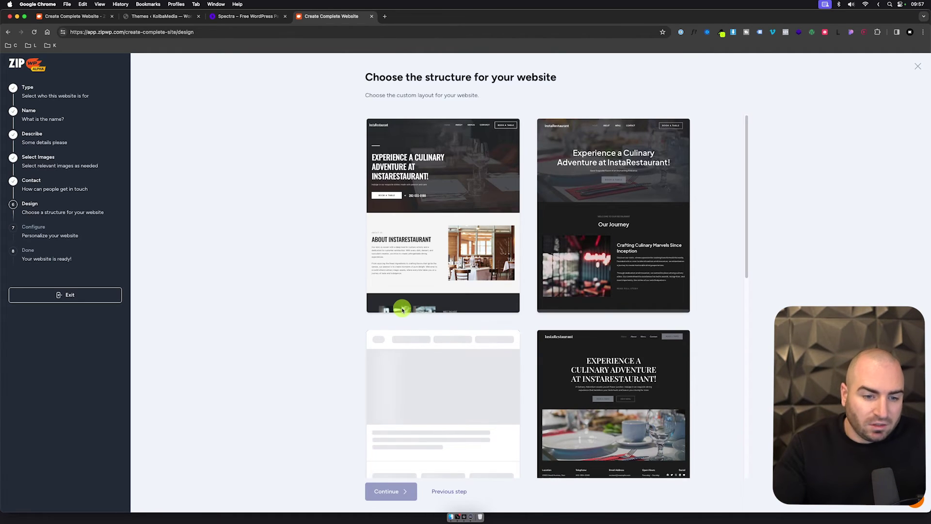
Step: Choose the first restaurant layout and start building the InstaRestaurant website
{"action": "scroll", "coordinate": [409, 310], "scroll_direction": "down", "scroll_amount": 6}
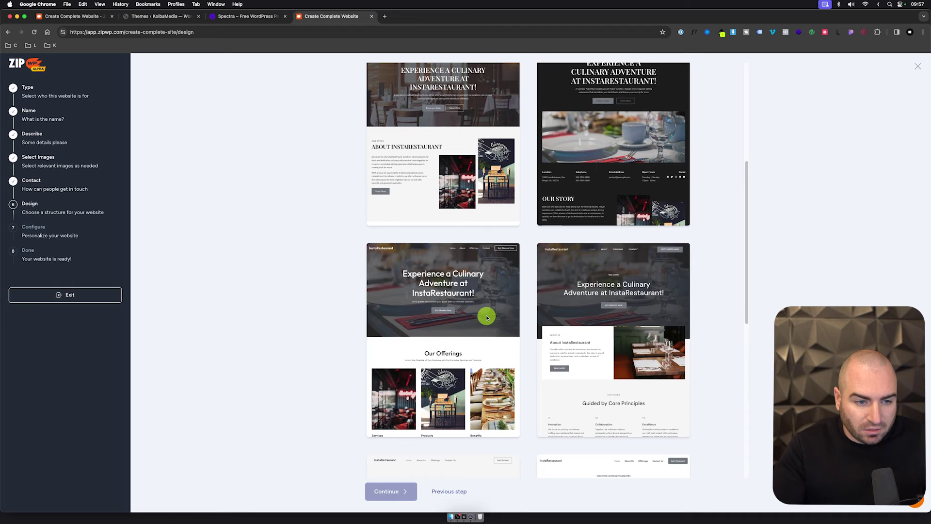
{"action": "scroll", "coordinate": [487, 318], "scroll_direction": "down", "scroll_amount": 8}
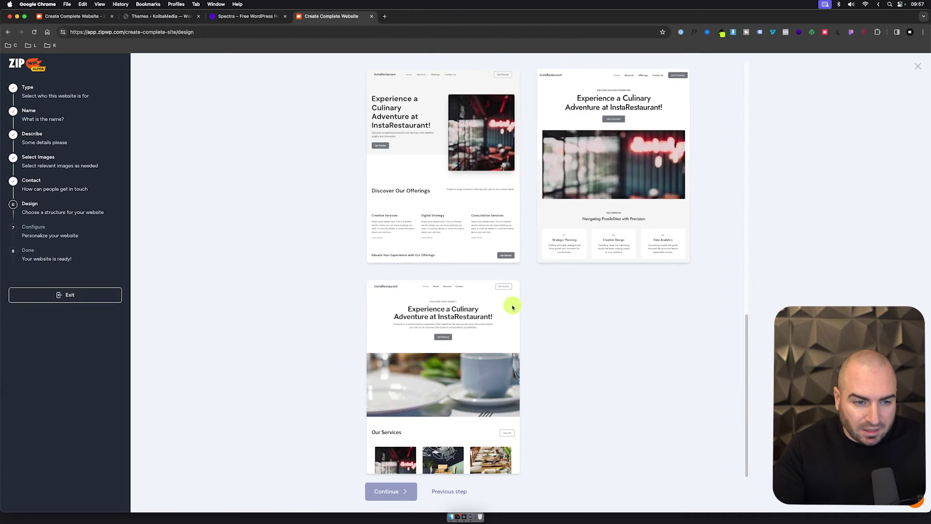
{"action": "scroll", "coordinate": [631, 339], "scroll_direction": "up", "scroll_amount": 10}
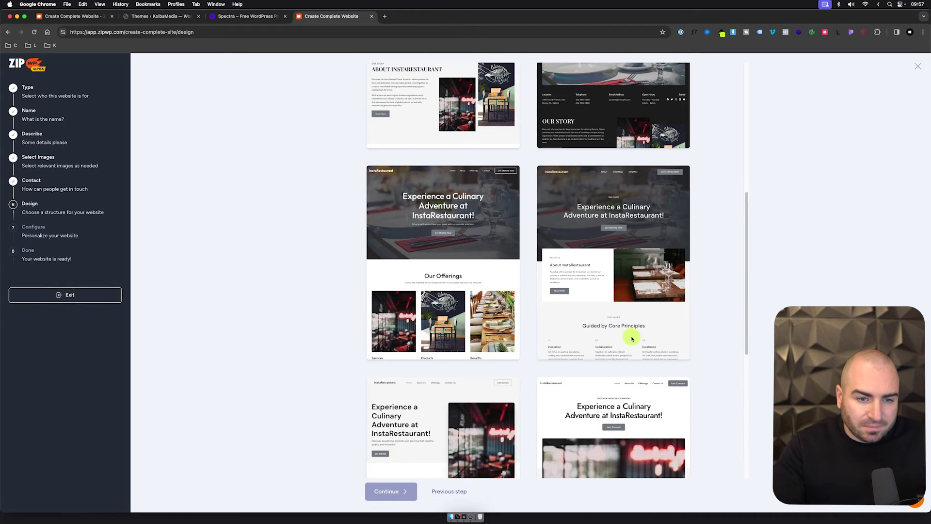
{"action": "scroll", "coordinate": [632, 335], "scroll_direction": "up", "scroll_amount": 4}
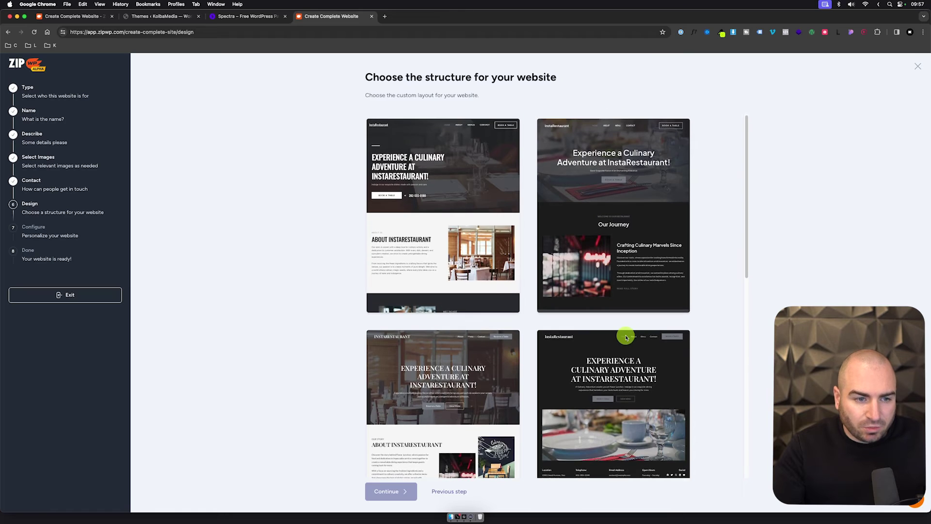
{"action": "left_click", "coordinate": [425, 226]}
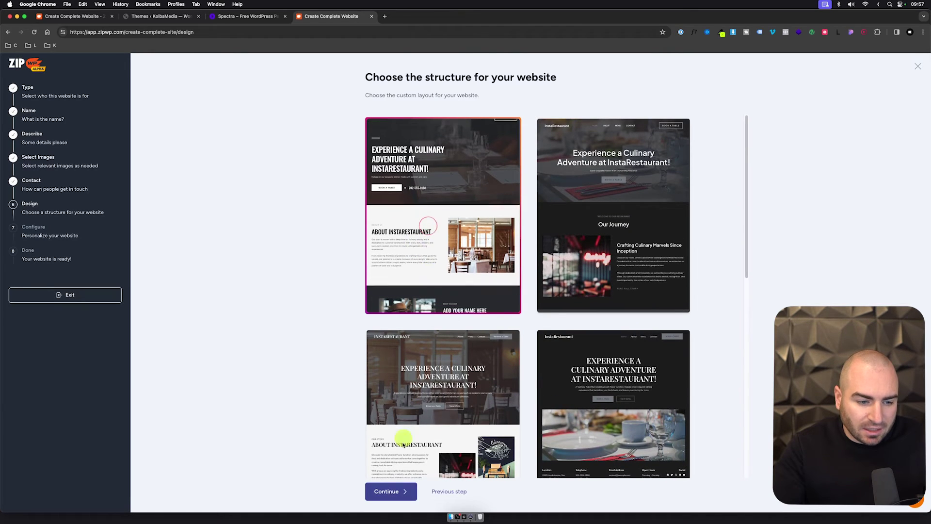
{"action": "left_click", "coordinate": [390, 491]}
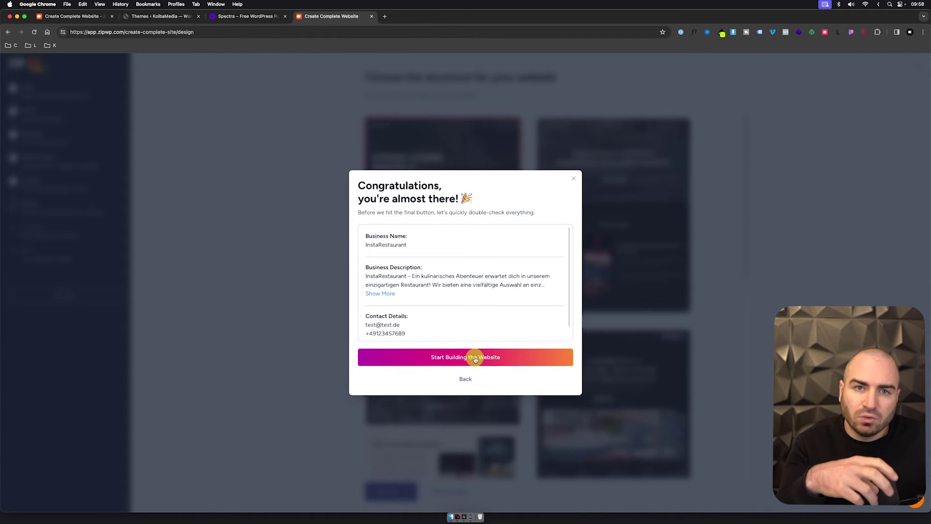
{"action": "left_click", "coordinate": [475, 359]}
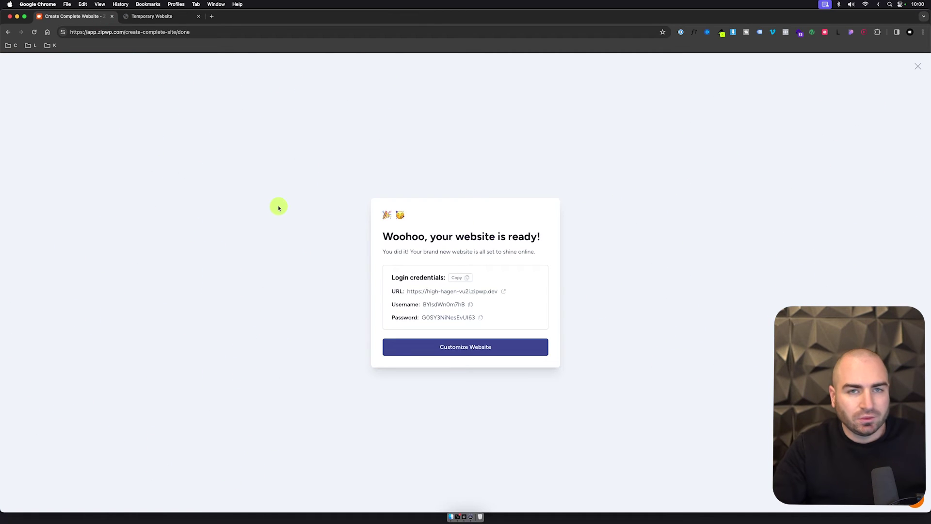
Step: Open the temporary website and enter 'ok' to get past its notice
{"action": "left_click", "coordinate": [173, 18]}
{"action": "type", "text": "ok"}
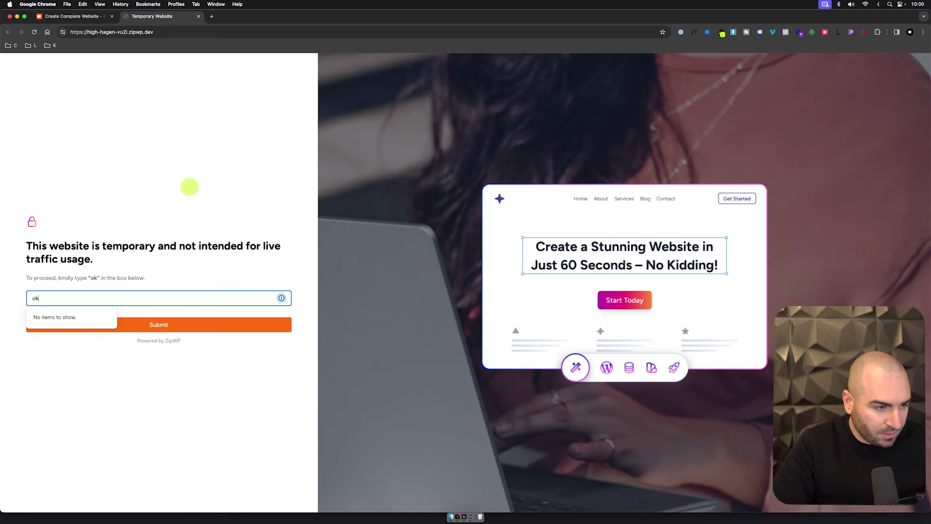
{"action": "key", "text": "Return"}
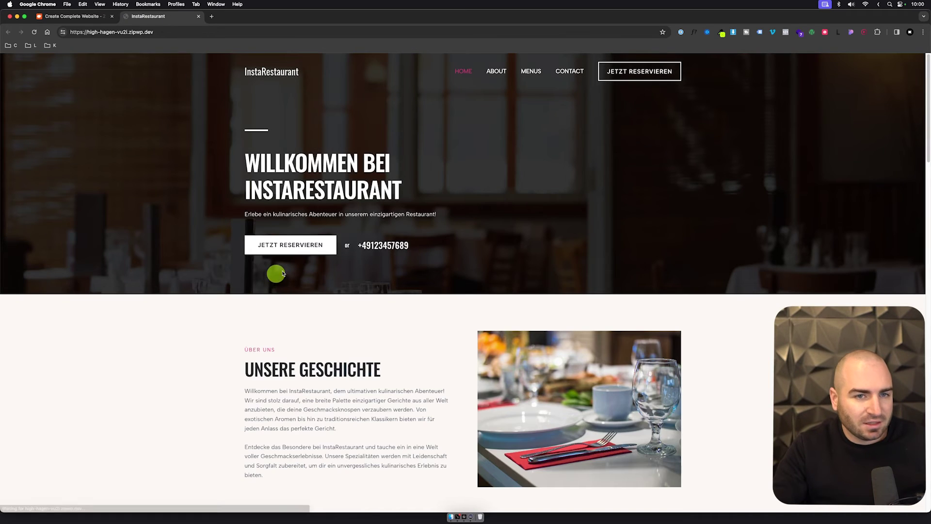
{"action": "scroll", "coordinate": [379, 324], "scroll_direction": "down", "scroll_amount": 6}
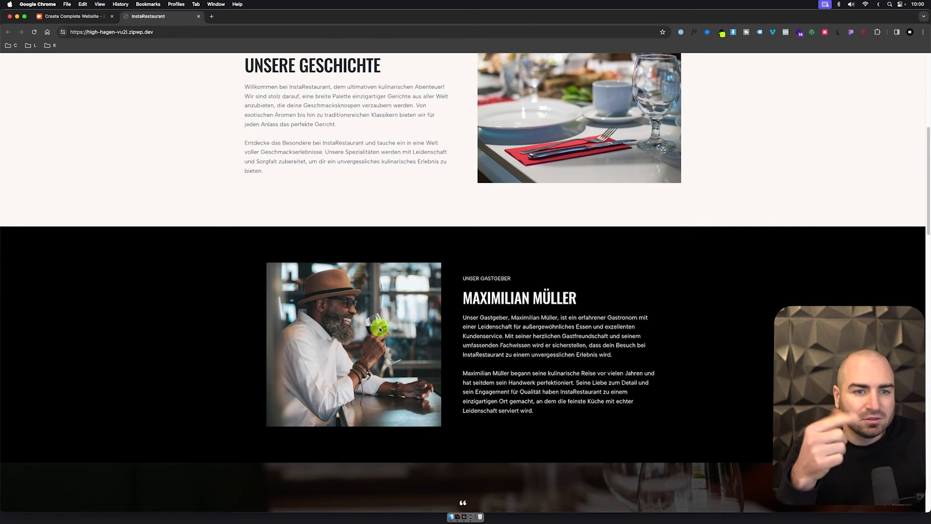
{"action": "scroll", "coordinate": [380, 329], "scroll_direction": "down", "scroll_amount": 3}
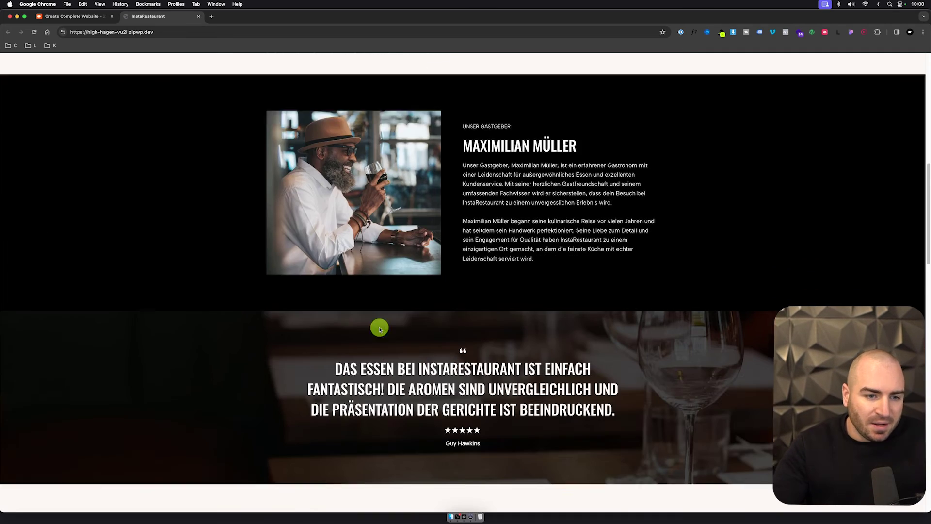
{"action": "scroll", "coordinate": [380, 329], "scroll_direction": "down", "scroll_amount": 10}
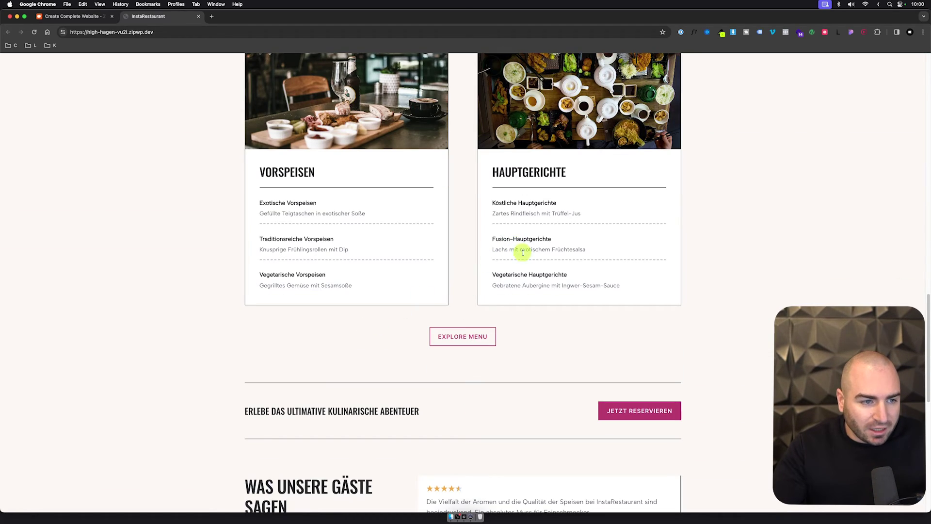
{"action": "scroll", "coordinate": [540, 267], "scroll_direction": "down", "scroll_amount": 6}
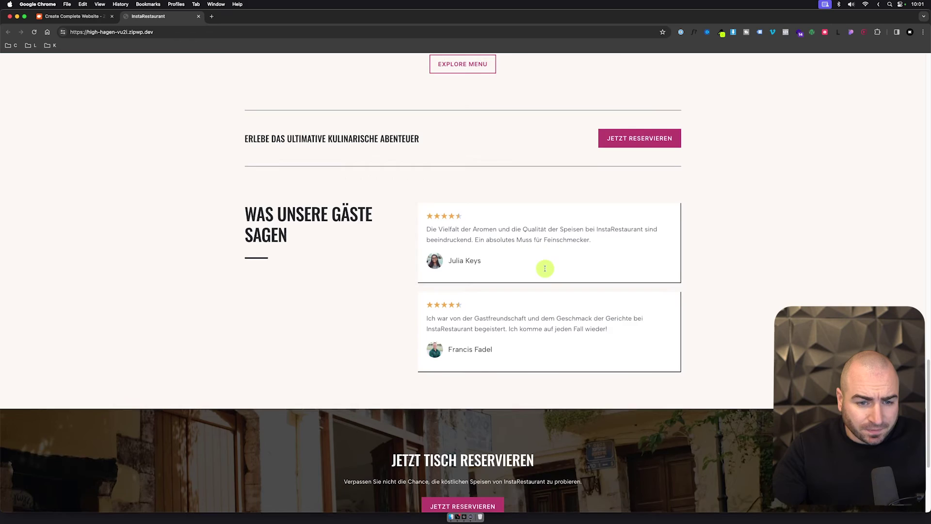
{"action": "scroll", "coordinate": [545, 269], "scroll_direction": "down", "scroll_amount": 4}
{"action": "key", "text": "super+r"}
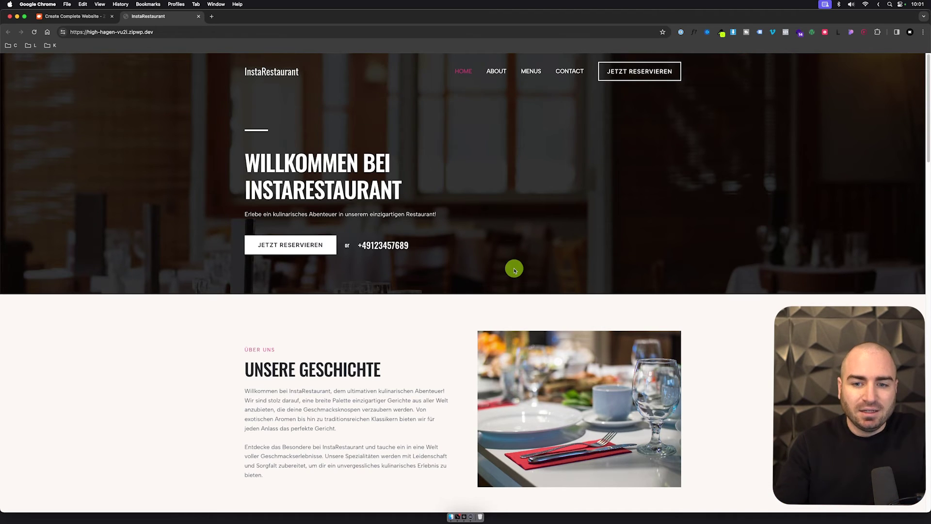
{"action": "scroll", "coordinate": [468, 179], "scroll_direction": "down", "scroll_amount": 5}
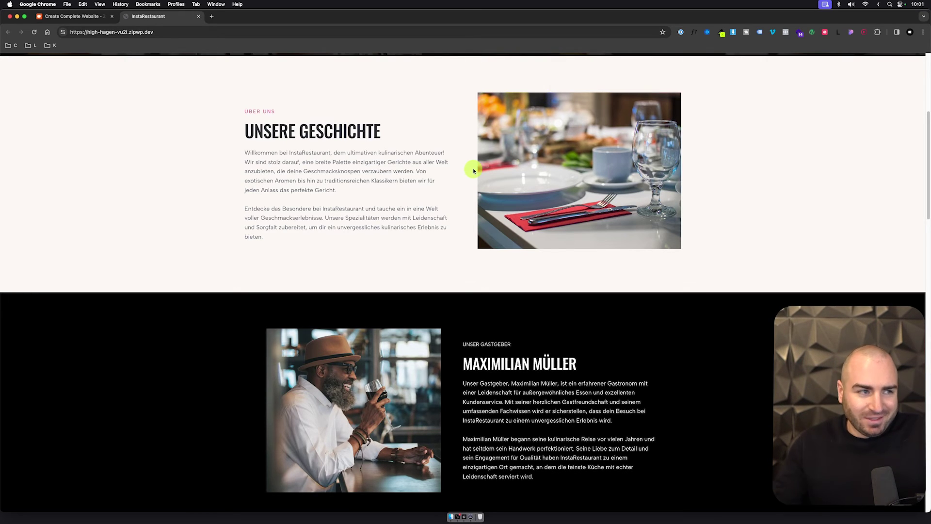
{"action": "scroll", "coordinate": [437, 174], "scroll_direction": "up", "scroll_amount": 3}
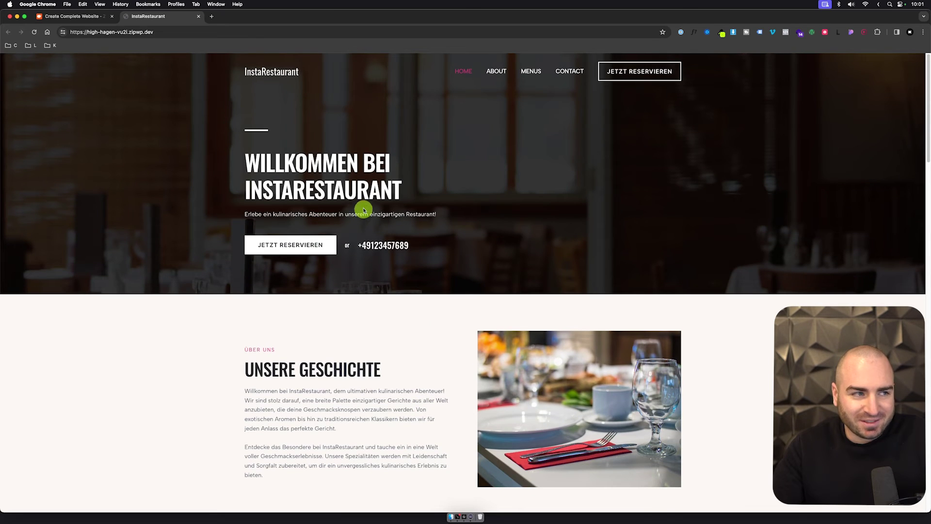
{"action": "left_click", "coordinate": [252, 33]}
{"action": "type", "text": "/wp-admin"}
Step: Load the wp-admin login page and paste in the site username copied from ZipWP
{"action": "key", "text": "Return"}
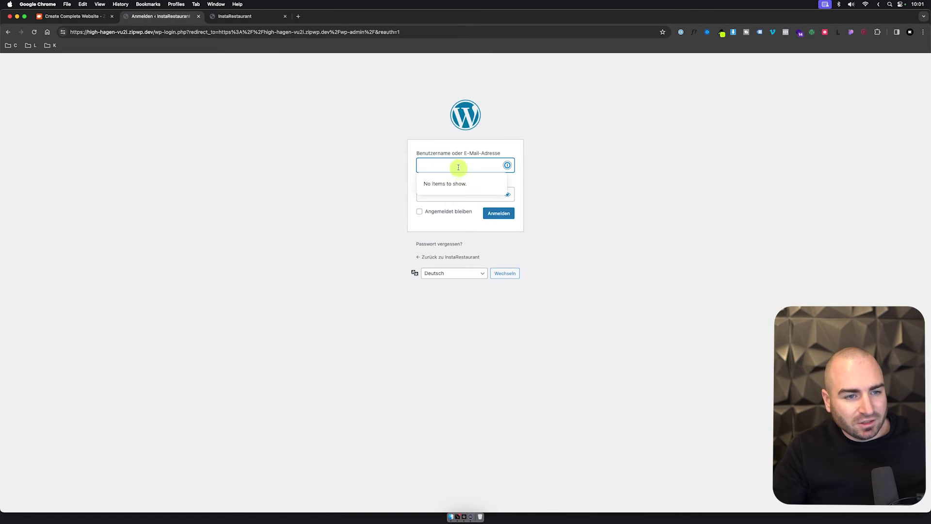
{"action": "key", "text": "super+v"}
{"action": "key", "text": "super+a"}
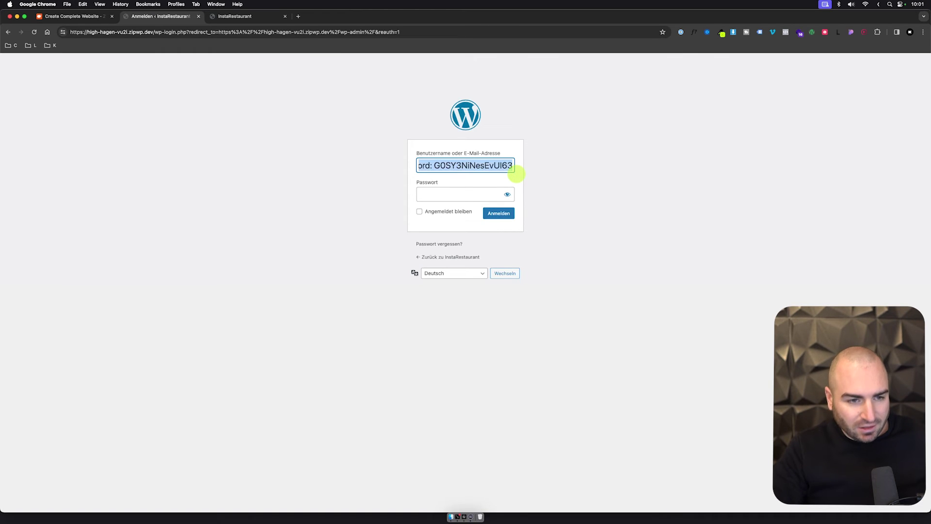
{"action": "key", "text": "BackSpace"}
{"action": "left_click", "coordinate": [57, 14]}
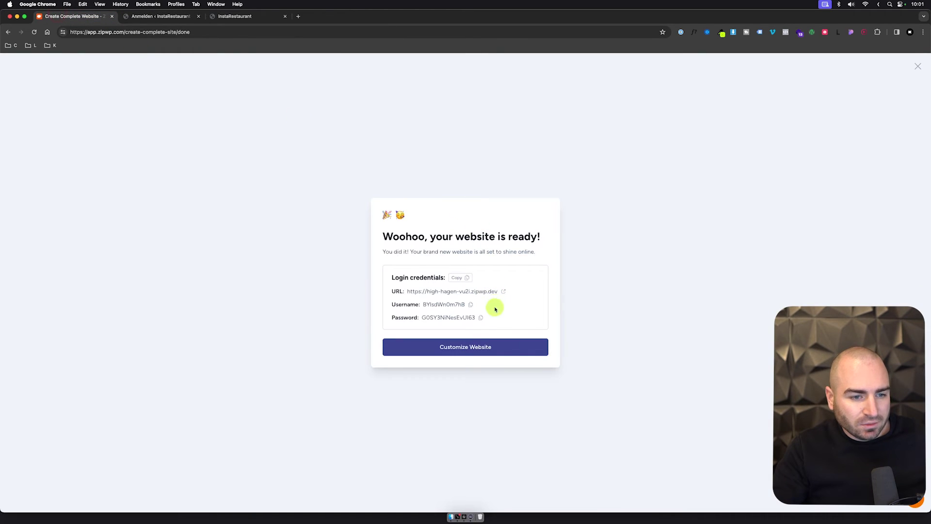
{"action": "left_click", "coordinate": [470, 305]}
{"action": "left_click", "coordinate": [183, 17]}
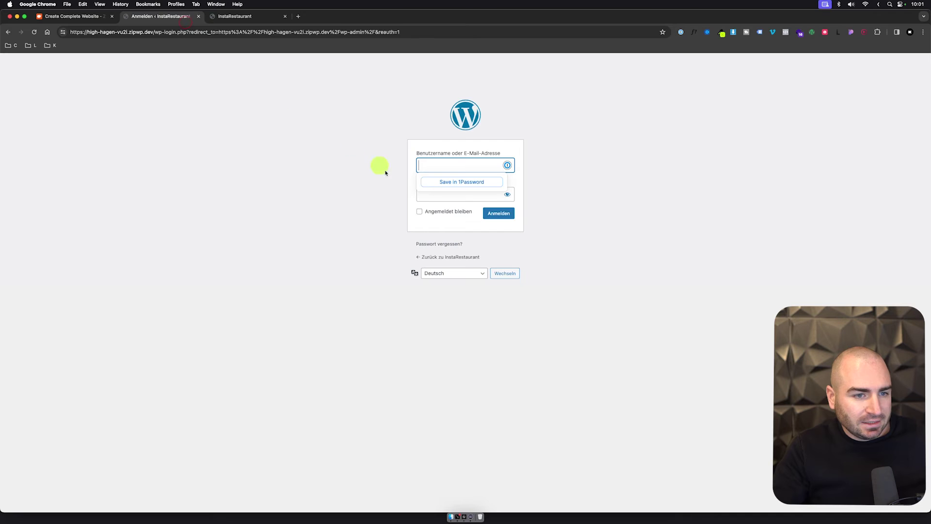
{"action": "key", "text": "super+v"}
Step: Copy the site password from ZipWP, paste it into the login form and sign in
{"action": "left_click", "coordinate": [73, 16]}
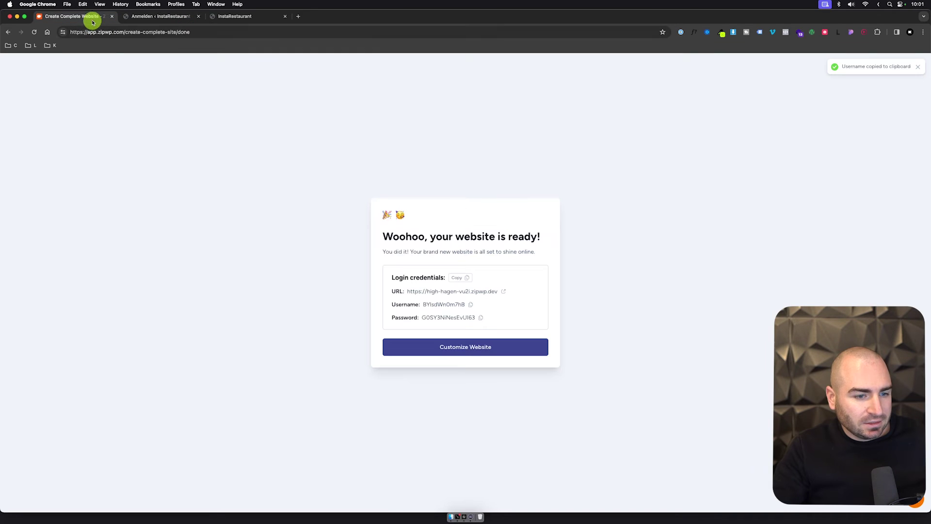
{"action": "left_click", "coordinate": [479, 318]}
{"action": "left_click", "coordinate": [183, 18]}
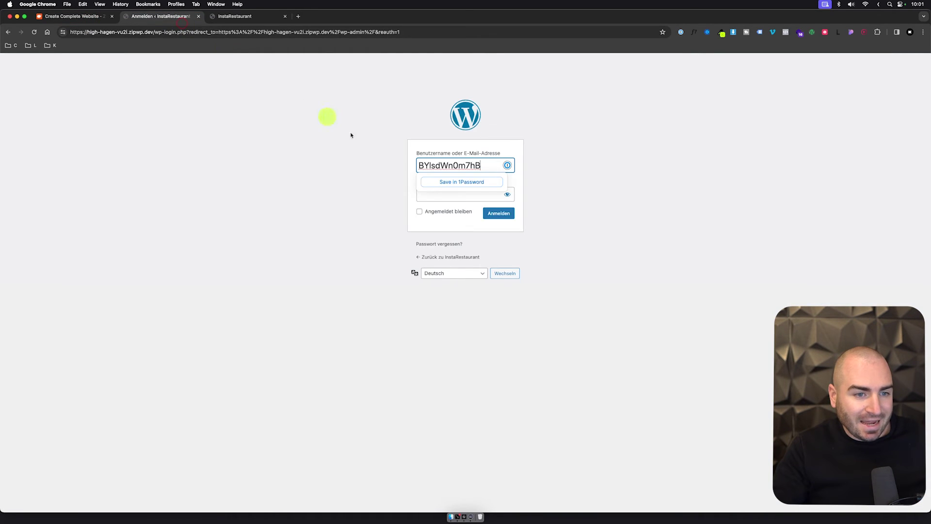
{"action": "left_click", "coordinate": [493, 194]}
{"action": "key", "text": "super+v"}
{"action": "left_click", "coordinate": [505, 214]}
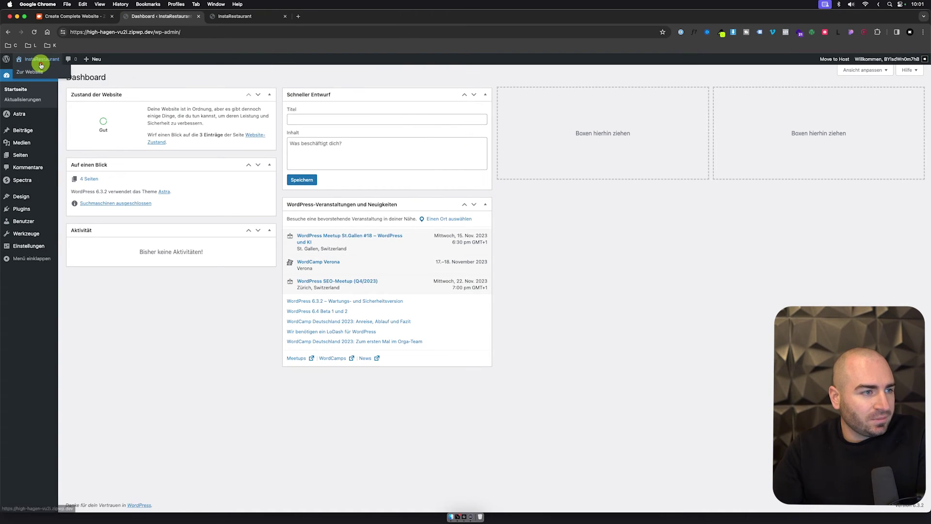
Step: View the InstaRestaurant front end with the admin bar and select its web address
{"action": "left_click", "coordinate": [42, 59]}
{"action": "scroll", "coordinate": [257, 179], "scroll_direction": "down", "scroll_amount": 10}
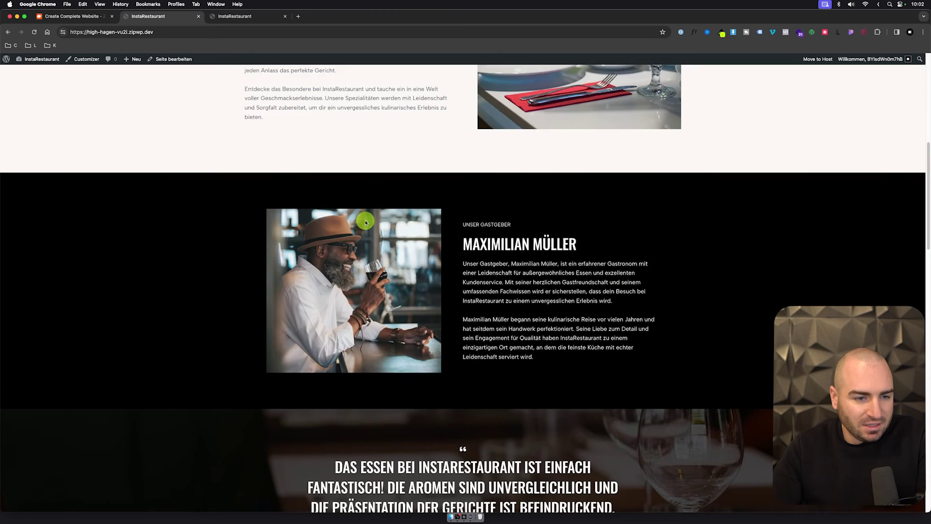
{"action": "scroll", "coordinate": [361, 210], "scroll_direction": "up", "scroll_amount": 10}
{"action": "left_click", "coordinate": [288, 31]}
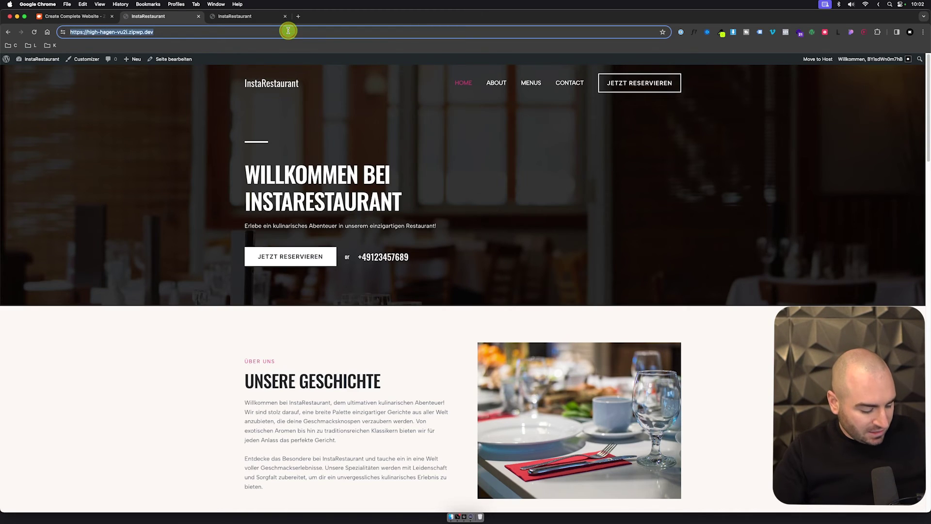
{"action": "key", "text": "super+t"}
Step: Analyze the InstaRestaurant site's address in PageSpeed Insights and check its mobile report
{"action": "type", "text": "pagespeed.web.dev"}
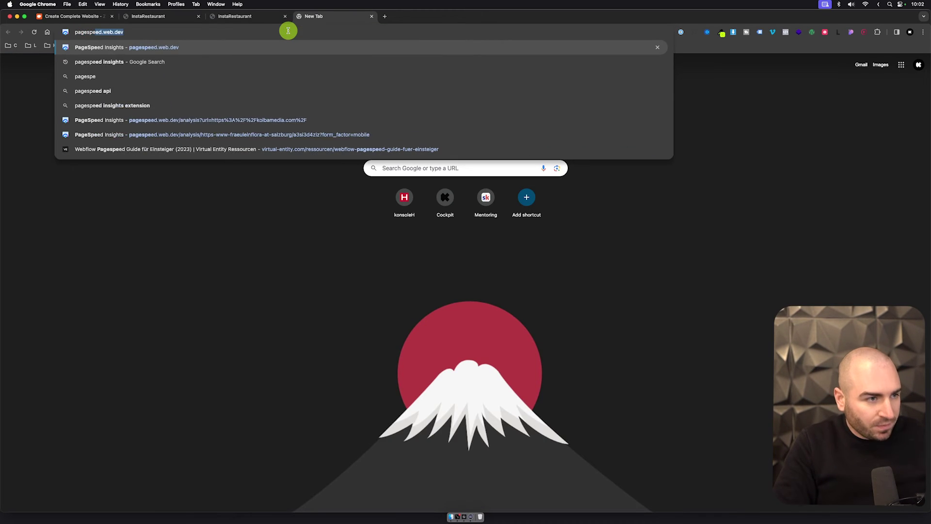
{"action": "key", "text": "Return"}
{"action": "key", "text": "super+v"}
{"action": "left_click", "coordinate": [627, 90]}
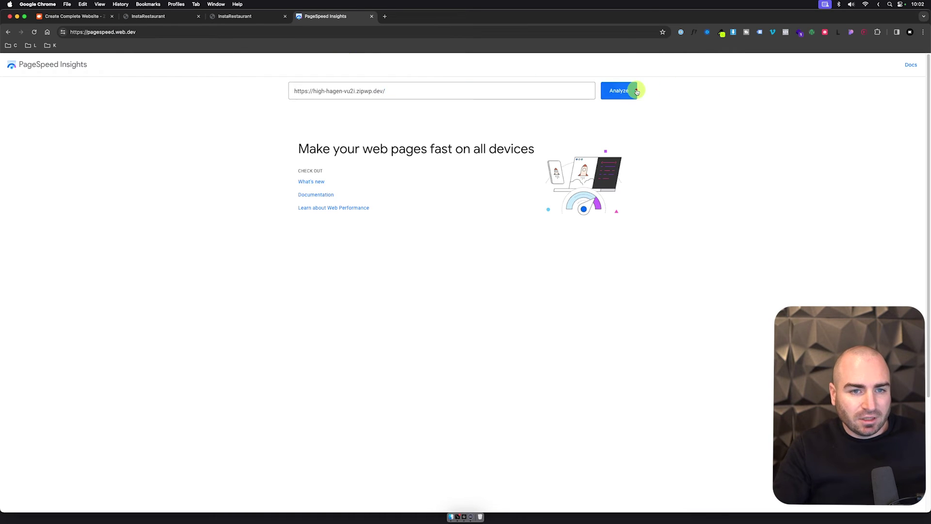
{"action": "left_click", "coordinate": [228, 20]}
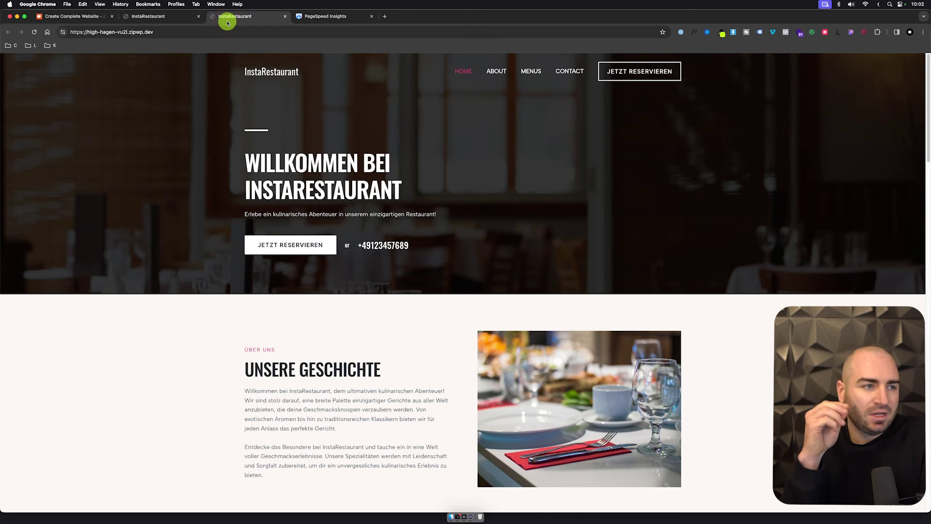
{"action": "left_click", "coordinate": [163, 16]}
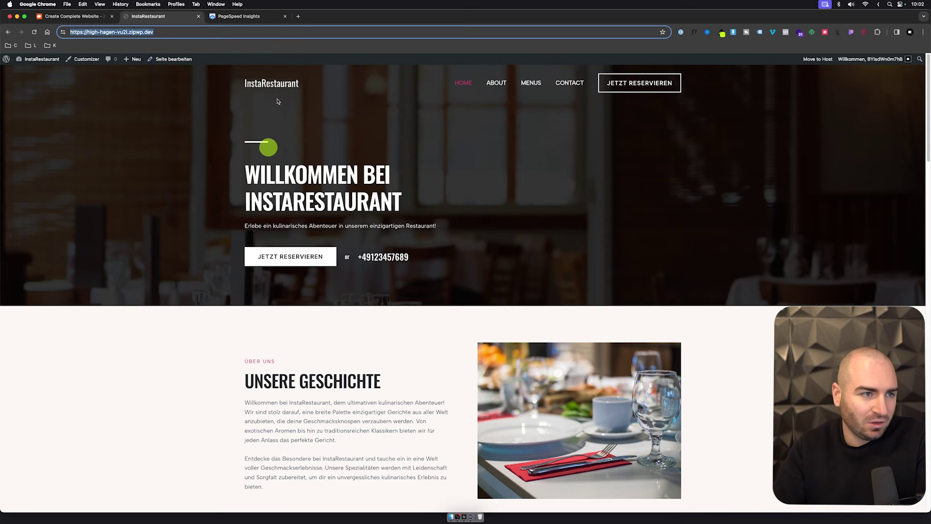
{"action": "left_click", "coordinate": [257, 18]}
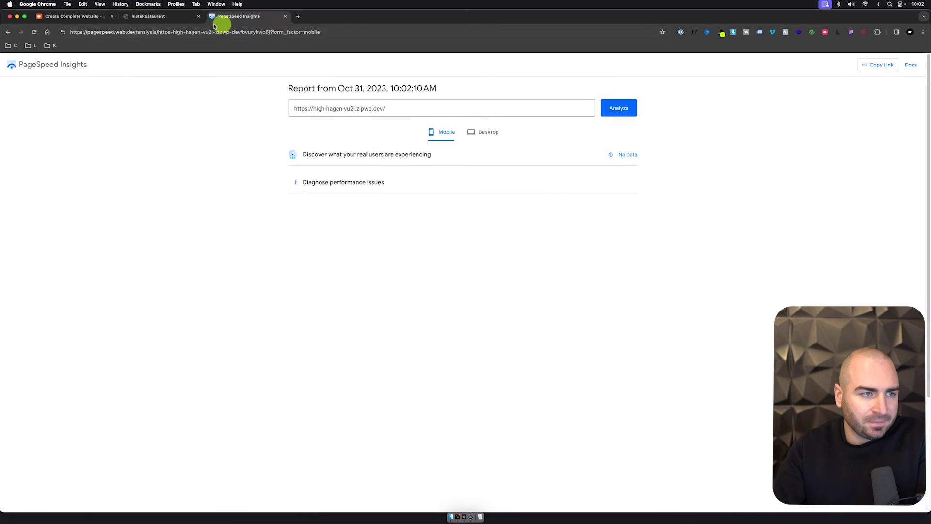
{"action": "left_click", "coordinate": [155, 18]}
Step: Scroll through the logged-in InstaRestaurant home page and return to it after checking the ZipWP tab
{"action": "scroll", "coordinate": [364, 249], "scroll_direction": "down", "scroll_amount": 15}
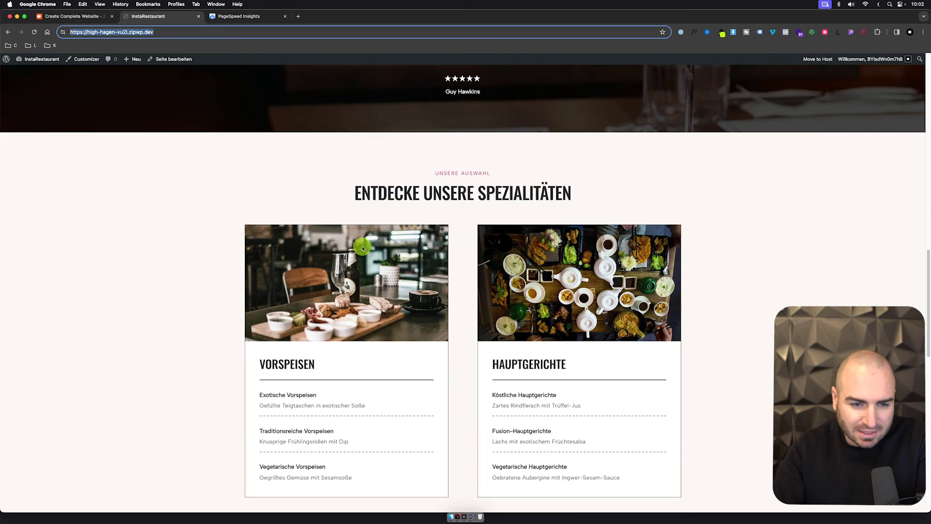
{"action": "scroll", "coordinate": [363, 248], "scroll_direction": "down", "scroll_amount": 10}
{"action": "scroll", "coordinate": [362, 248], "scroll_direction": "down", "scroll_amount": 5}
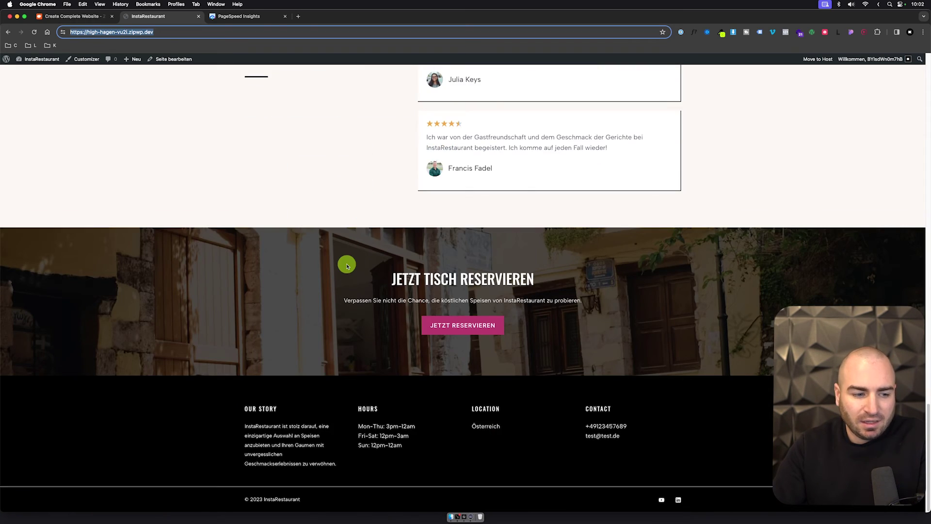
{"action": "scroll", "coordinate": [333, 283], "scroll_direction": "up", "scroll_amount": 15}
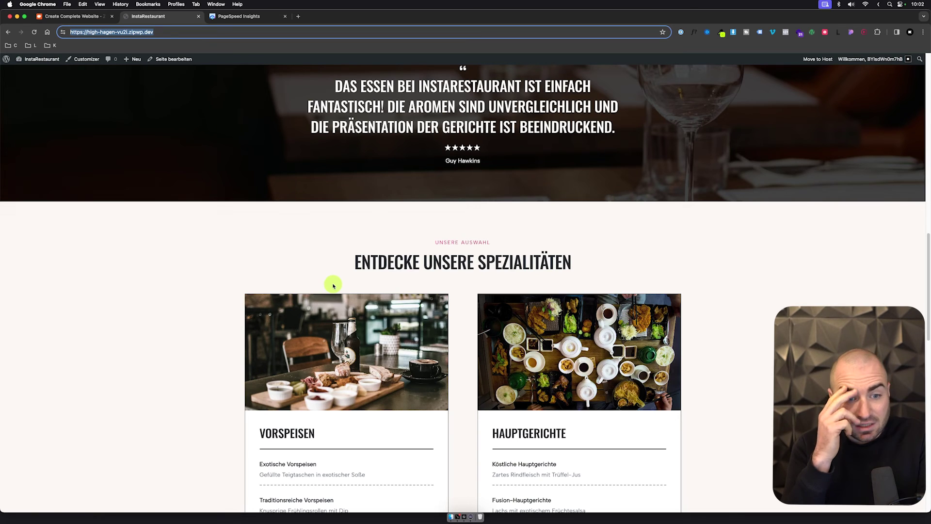
{"action": "scroll", "coordinate": [333, 285], "scroll_direction": "up", "scroll_amount": 15}
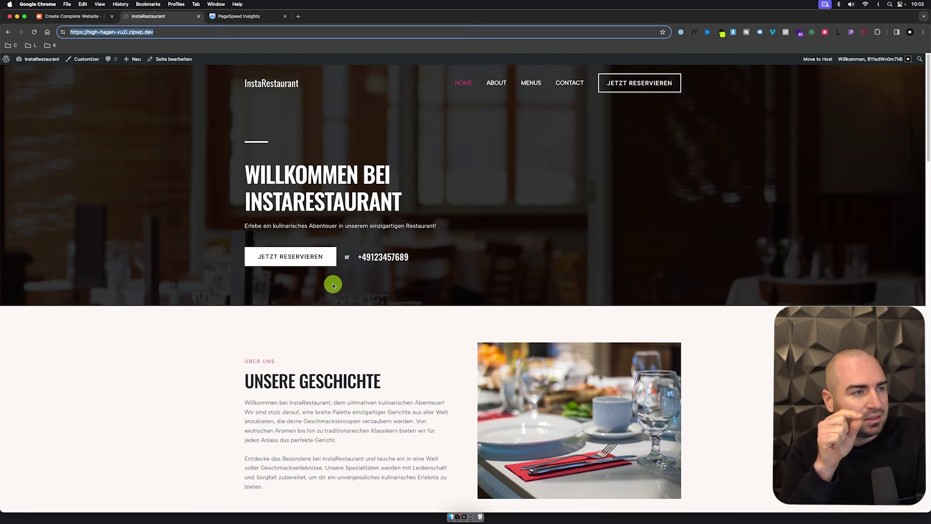
{"action": "left_click", "coordinate": [99, 17]}
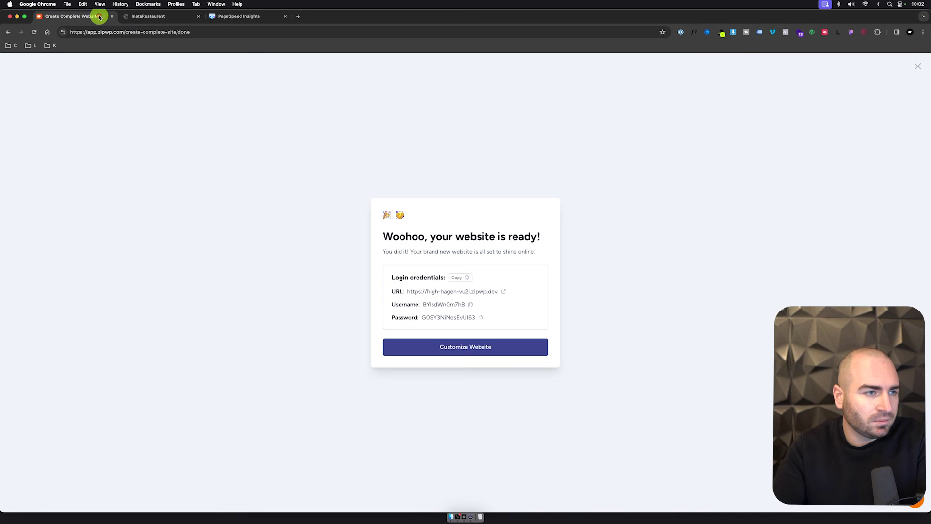
{"action": "left_click", "coordinate": [156, 18]}
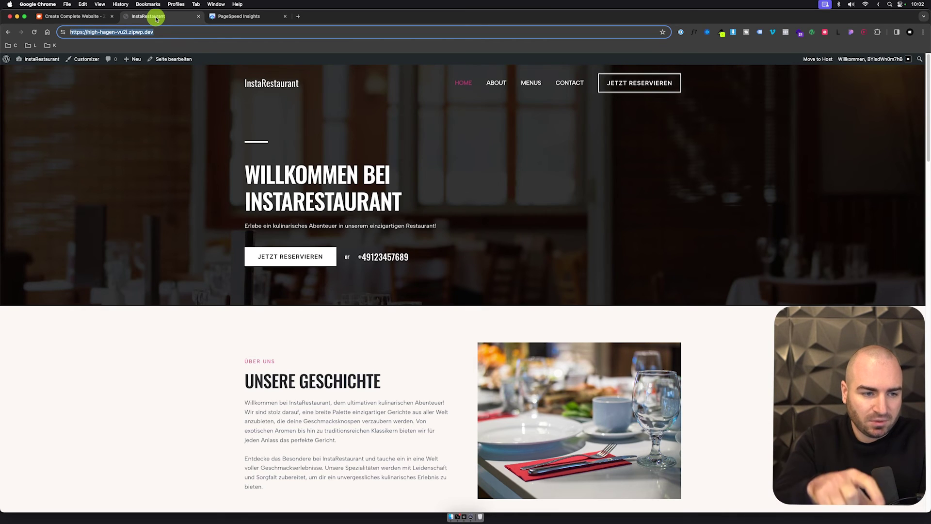
{"action": "left_click", "coordinate": [237, 17]}
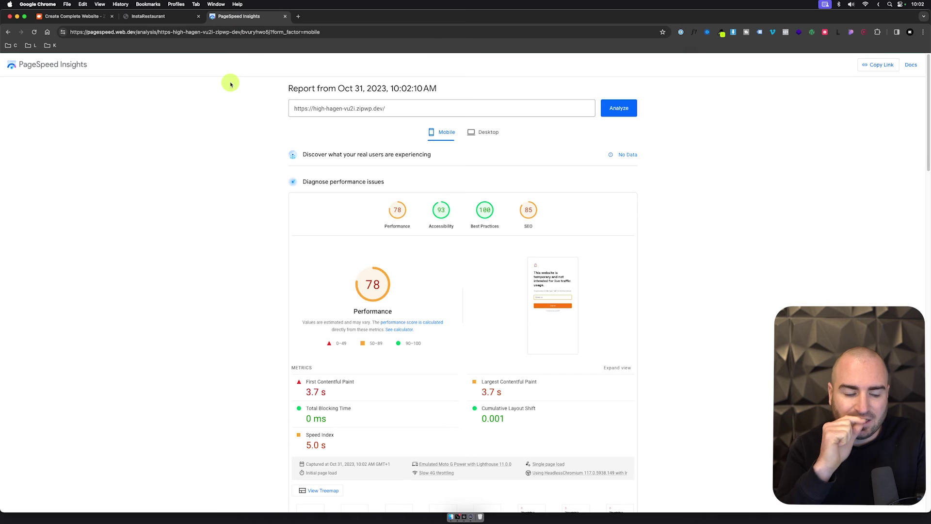
{"action": "left_click", "coordinate": [487, 132]}
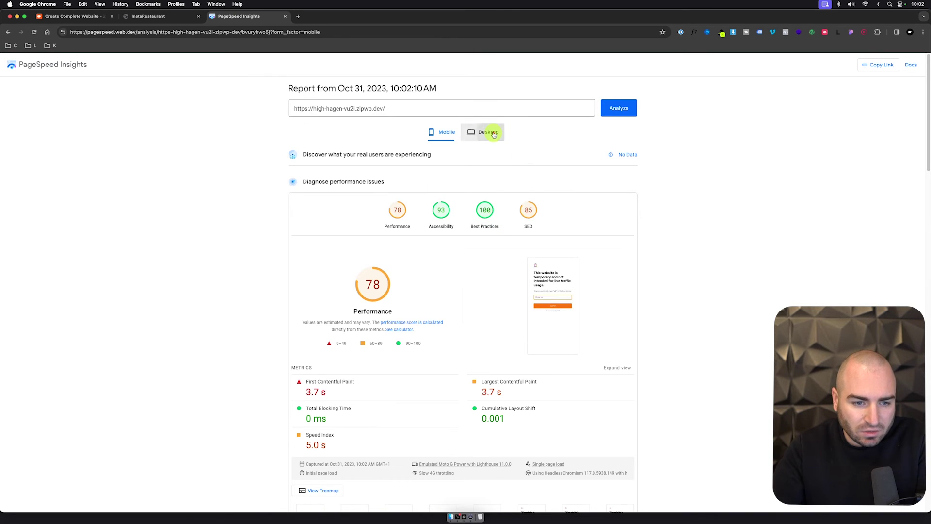
{"action": "left_click", "coordinate": [454, 134]}
{"action": "left_click", "coordinate": [171, 19]}
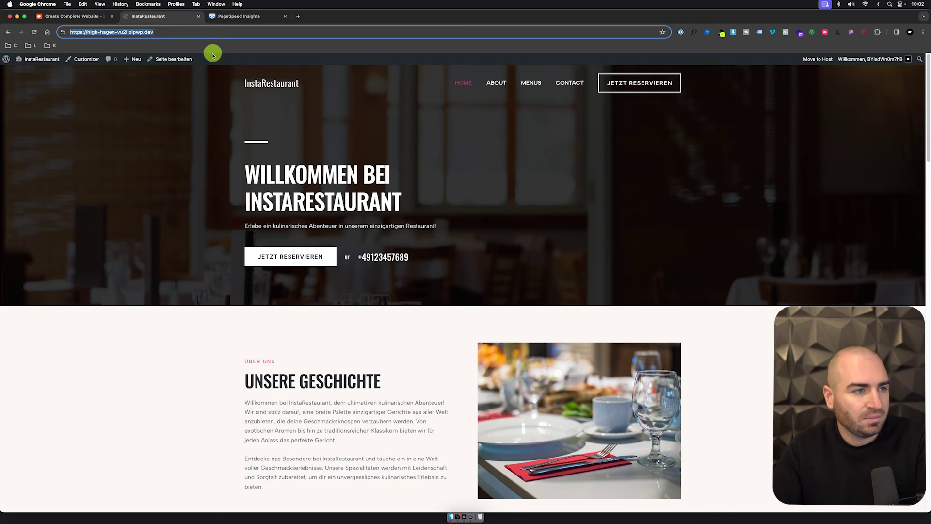
Step: Open ZipWP's Move to Host page and highlight its five-step migration instructions
{"action": "left_click", "coordinate": [205, 97]}
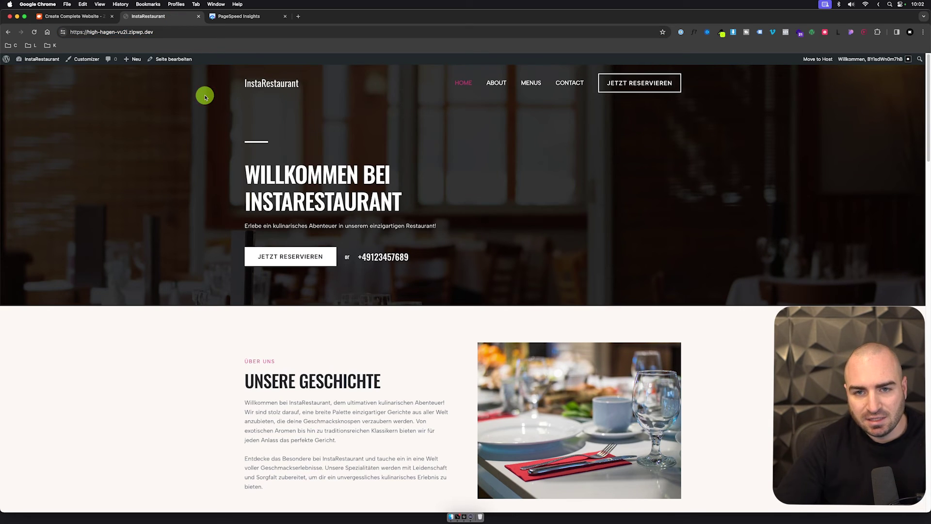
{"action": "left_click", "coordinate": [811, 59]}
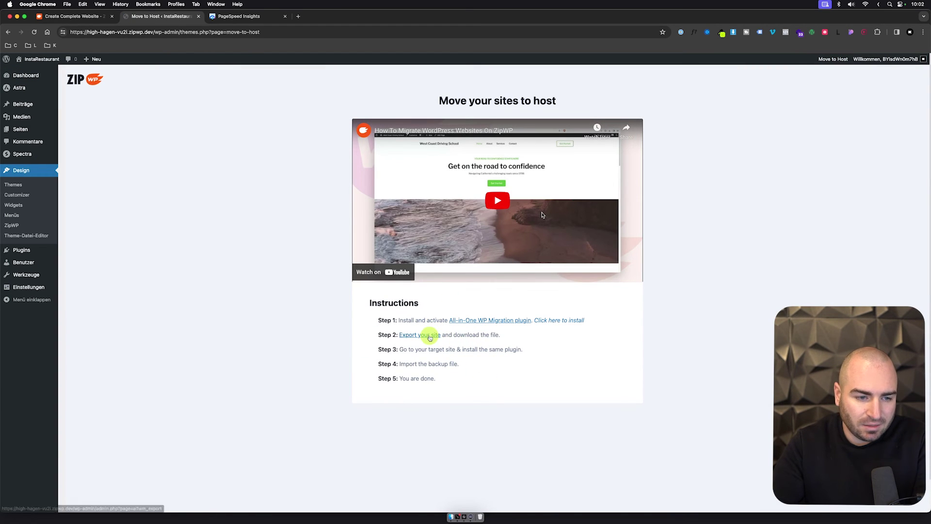
{"action": "left_click_drag", "start_coordinate": [495, 381], "coordinate": [303, 319]}
{"action": "left_click", "coordinate": [304, 318]}
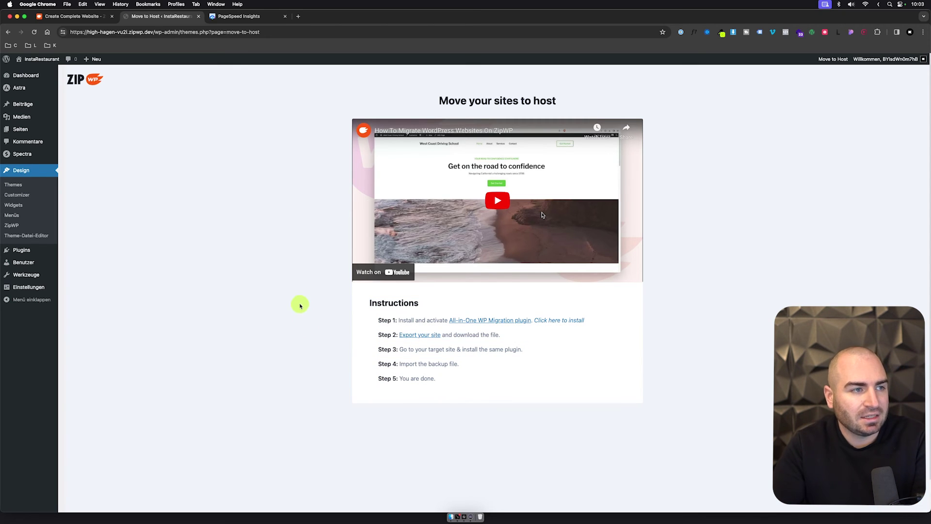
Step: Load the ZipWP dashboard at app.zipwp.com in place of the PageSpeed report
{"action": "left_click", "coordinate": [100, 20]}
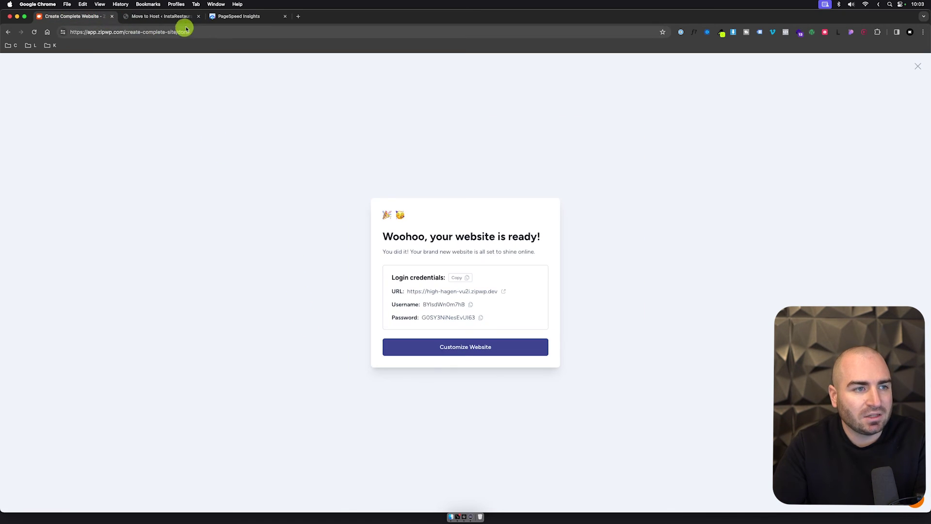
{"action": "left_click", "coordinate": [209, 22]}
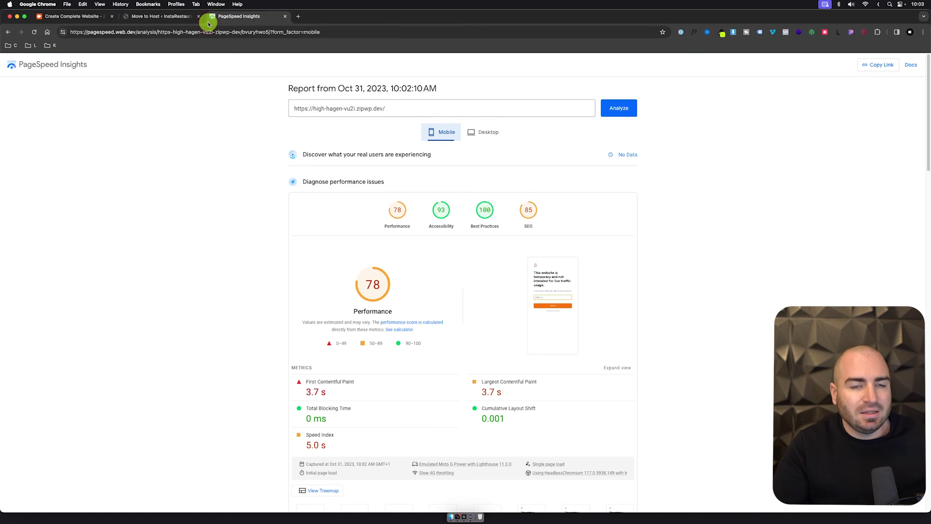
{"action": "left_click", "coordinate": [228, 32]}
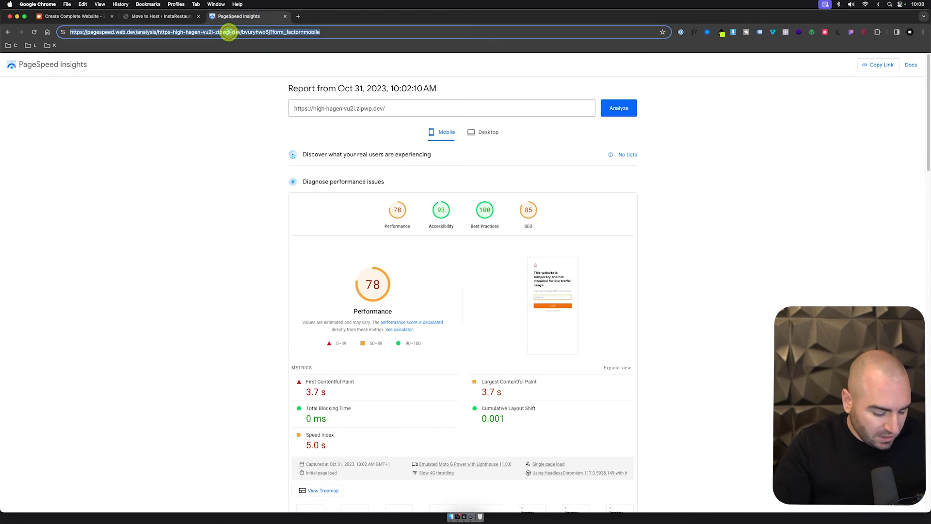
{"action": "type", "text": "app"}
{"action": "key", "text": "Return"}
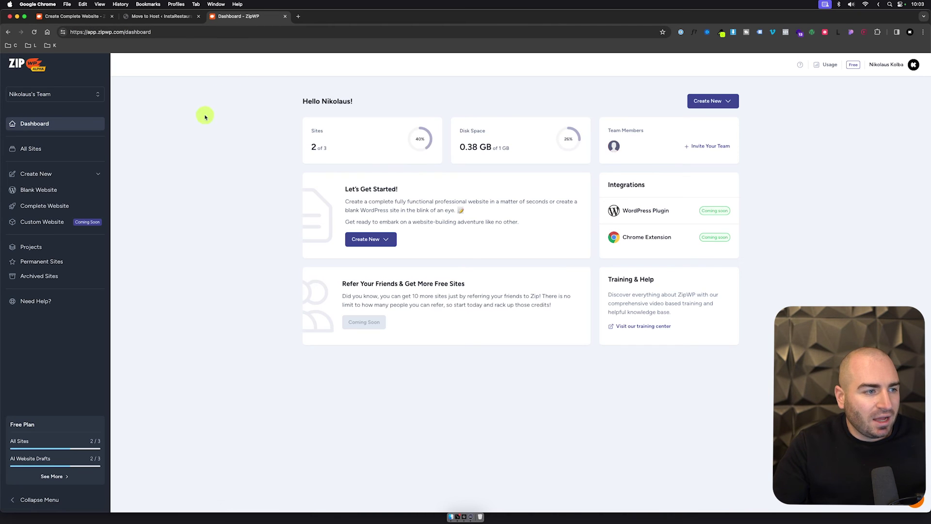
Step: View All Sites, briefly starting and then cancelling a new blank website
{"action": "left_click", "coordinate": [55, 152]}
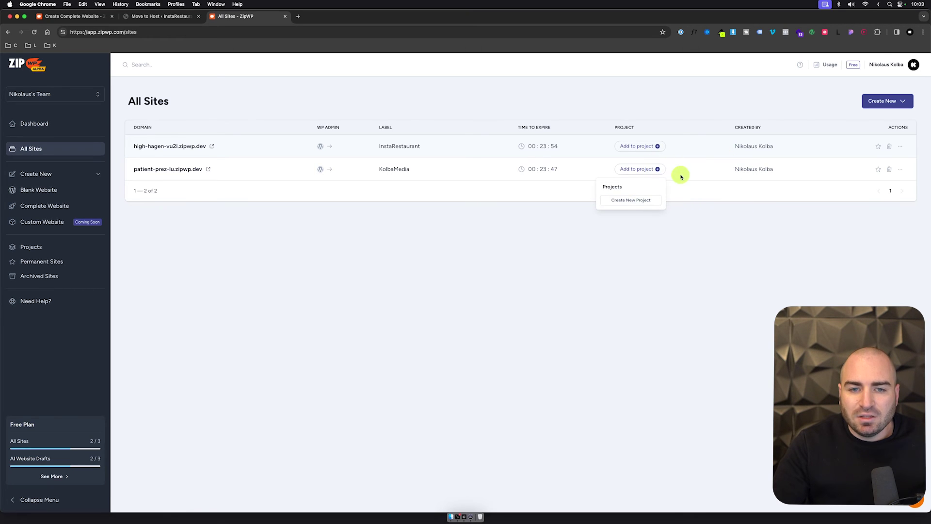
{"action": "left_click", "coordinate": [778, 245]}
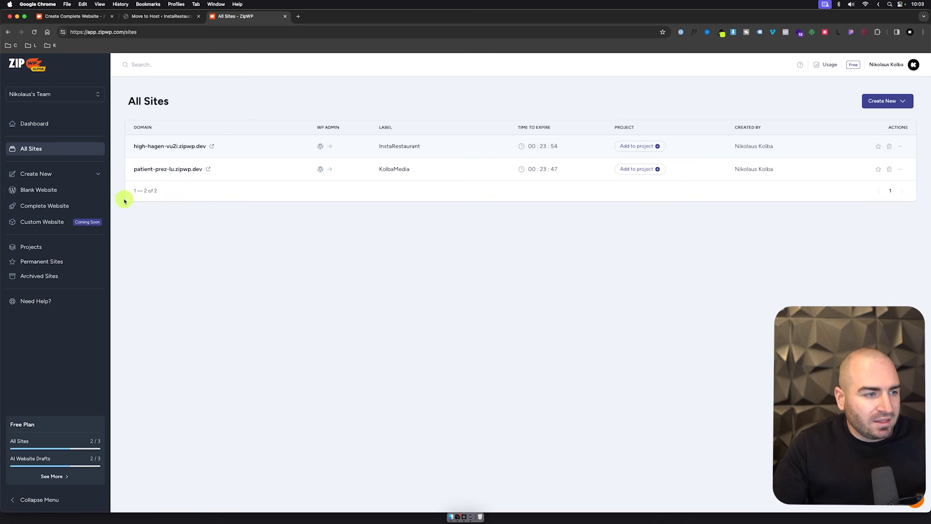
{"action": "left_click", "coordinate": [53, 197]}
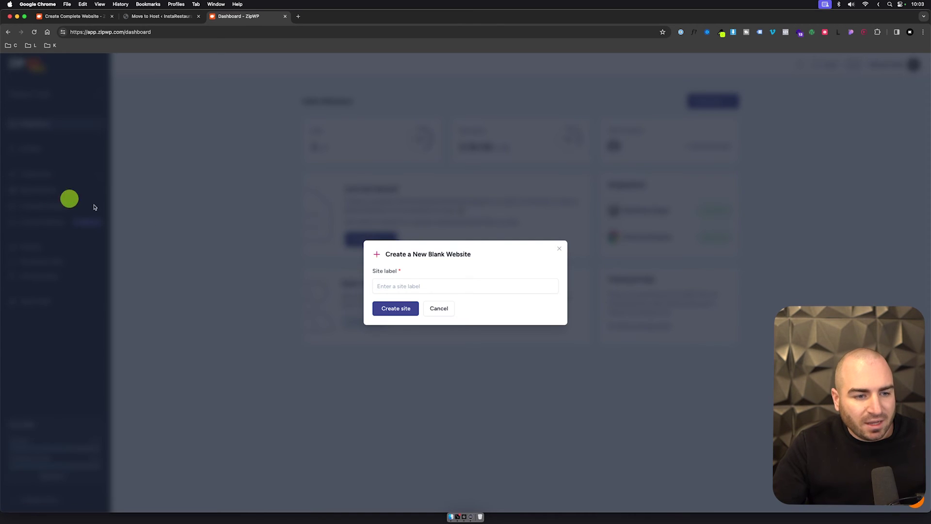
{"action": "left_click", "coordinate": [558, 251]}
Step: Check Permanent Sites, Archived Sites and Projects, then open the Free Plan usage and limits
{"action": "left_click", "coordinate": [57, 261]}
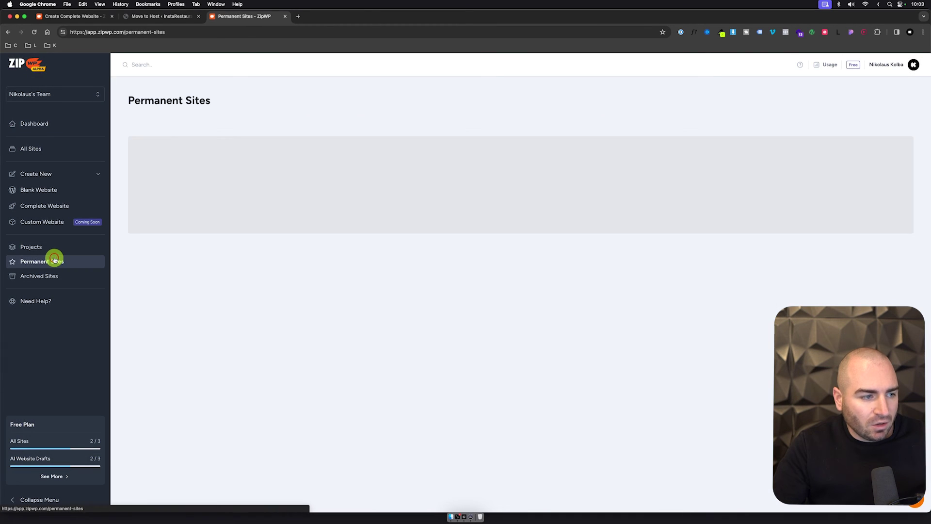
{"action": "left_click", "coordinate": [69, 273]}
{"action": "left_click", "coordinate": [67, 248]}
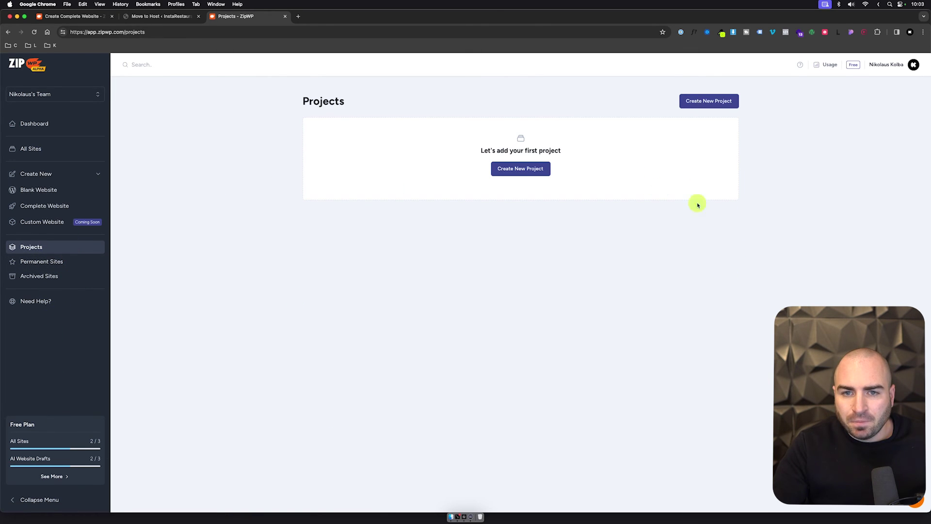
{"action": "left_click", "coordinate": [827, 63]}
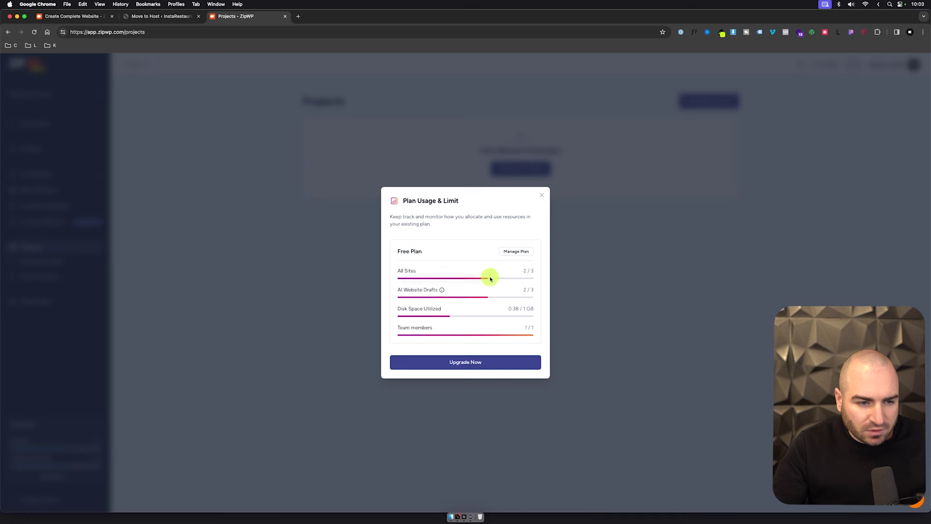
Step: Review the Manage Plan pricing, noting the Business plan's $399/year and the Free plan's features
{"action": "left_click", "coordinate": [522, 251]}
{"action": "scroll", "coordinate": [528, 251], "scroll_direction": "down", "scroll_amount": 1}
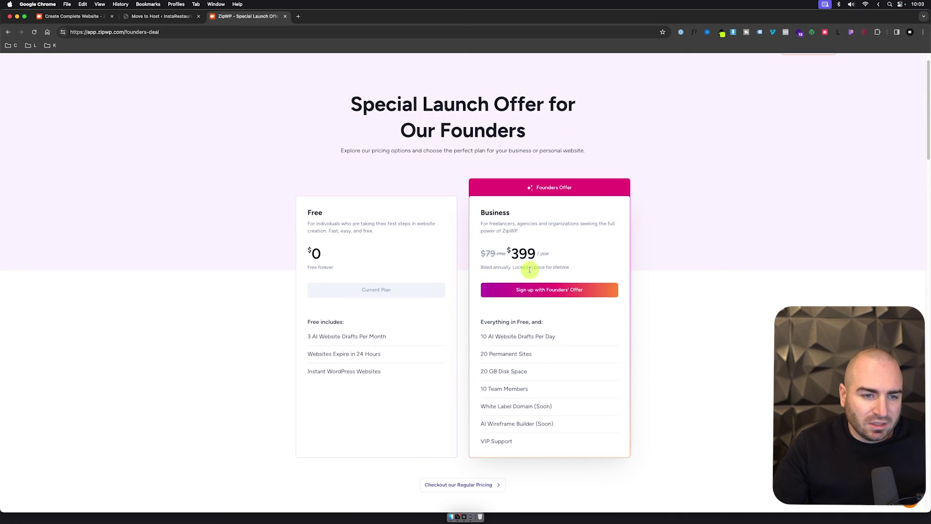
{"action": "left_click_drag", "start_coordinate": [511, 250], "coordinate": [534, 250]}
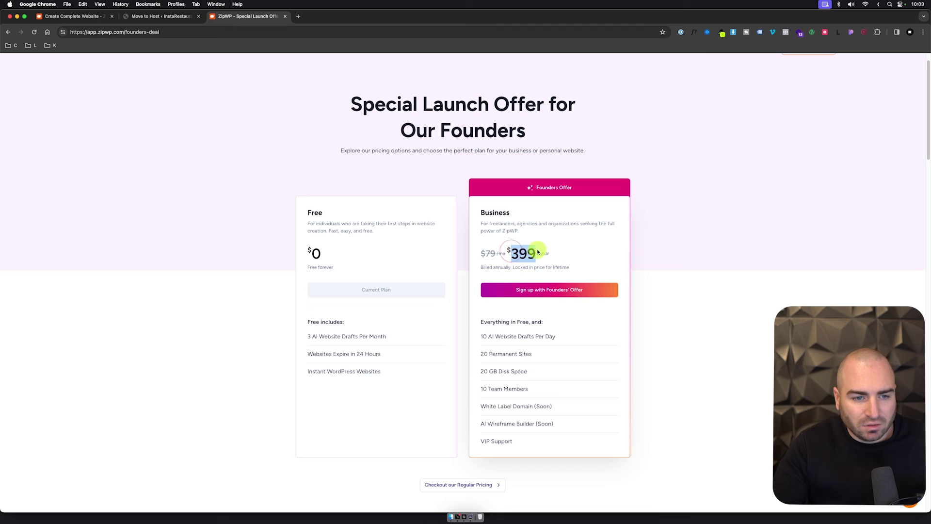
{"action": "scroll", "coordinate": [537, 252], "scroll_direction": "down", "scroll_amount": 1}
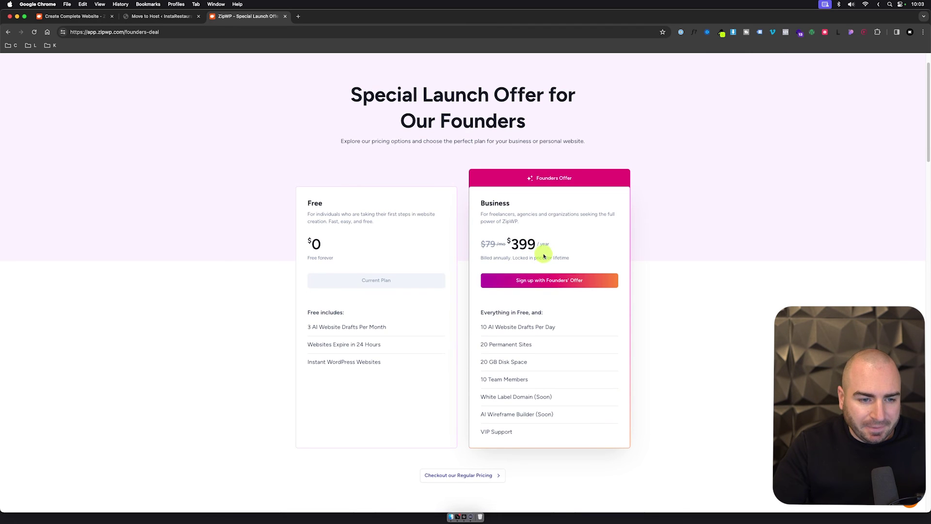
{"action": "scroll", "coordinate": [543, 256], "scroll_direction": "down", "scroll_amount": 5}
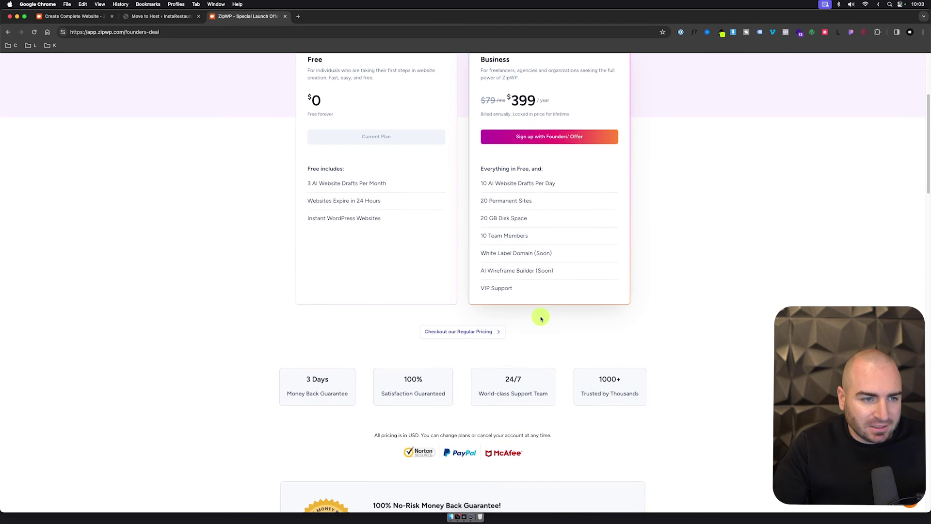
{"action": "scroll", "coordinate": [541, 319], "scroll_direction": "up", "scroll_amount": 5}
{"action": "left_click_drag", "start_coordinate": [386, 394], "coordinate": [380, 347]}
{"action": "left_click", "coordinate": [379, 347]}
{"action": "scroll", "coordinate": [380, 347], "scroll_direction": "down", "scroll_amount": 12}
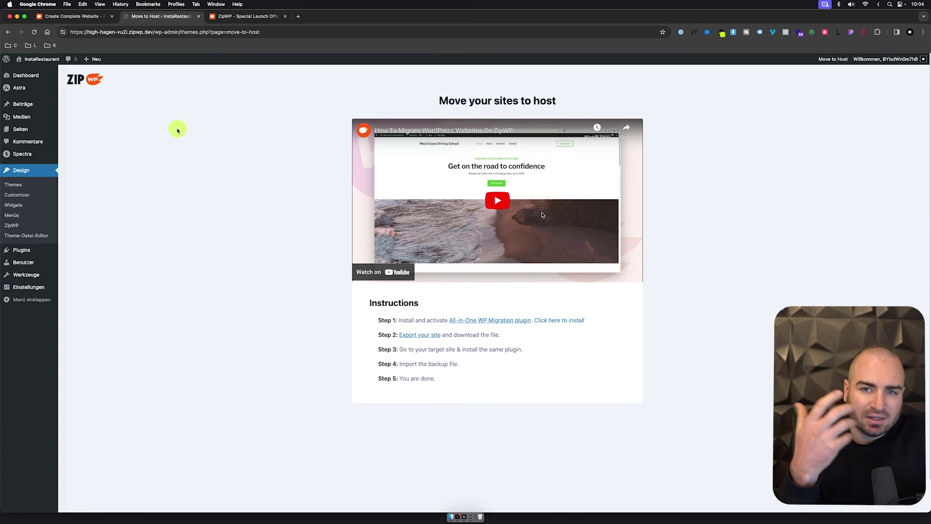
Step: Go from the Spectra page to the Astra dashboard and scroll its quick settings and Pro modules
{"action": "left_click", "coordinate": [21, 155]}
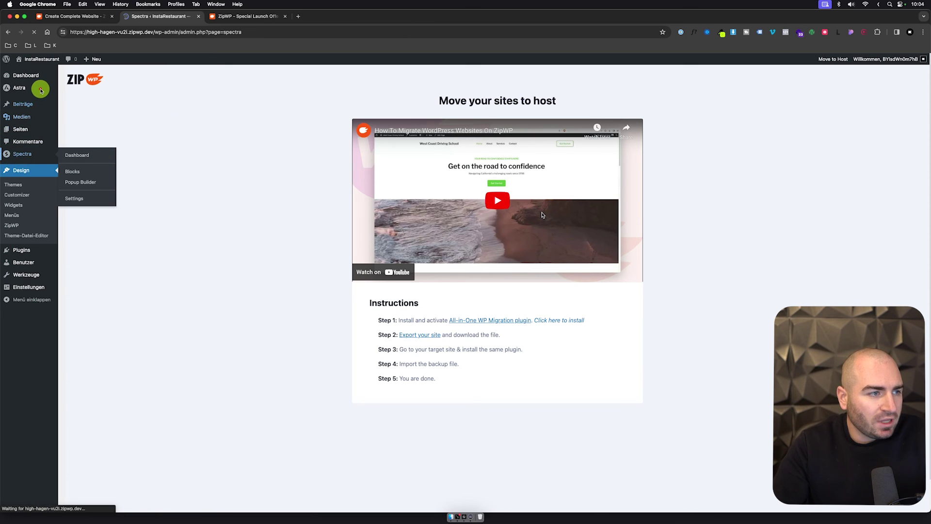
{"action": "mouse_move", "coordinate": [39, 87]}
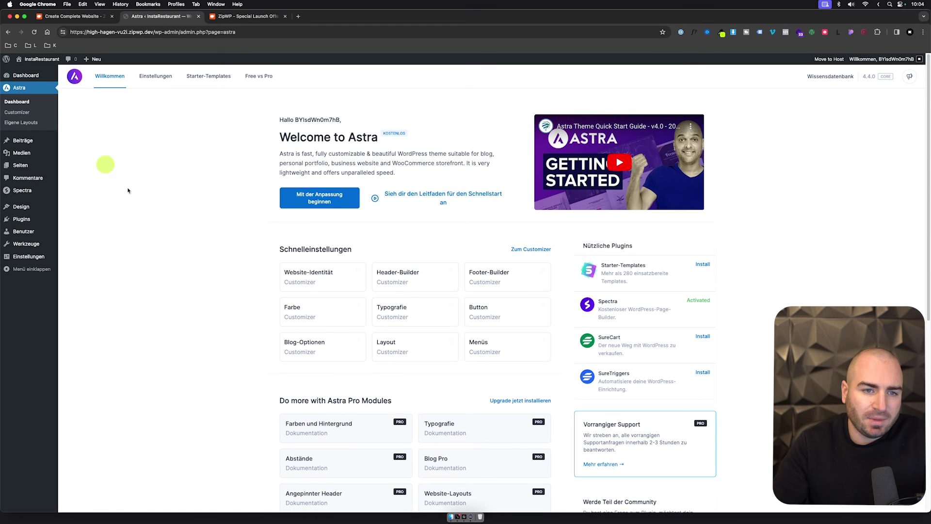
{"action": "scroll", "coordinate": [207, 260], "scroll_direction": "down", "scroll_amount": 6}
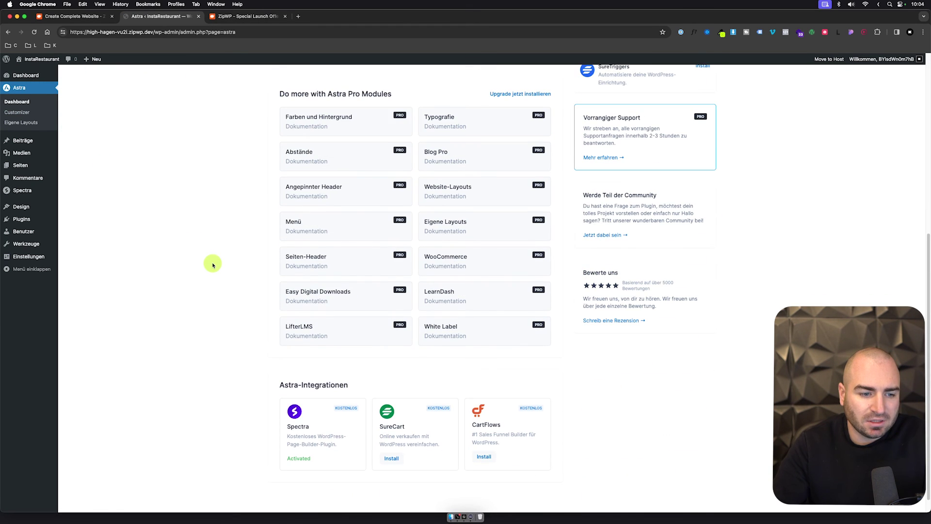
{"action": "scroll", "coordinate": [208, 273], "scroll_direction": "up", "scroll_amount": 3}
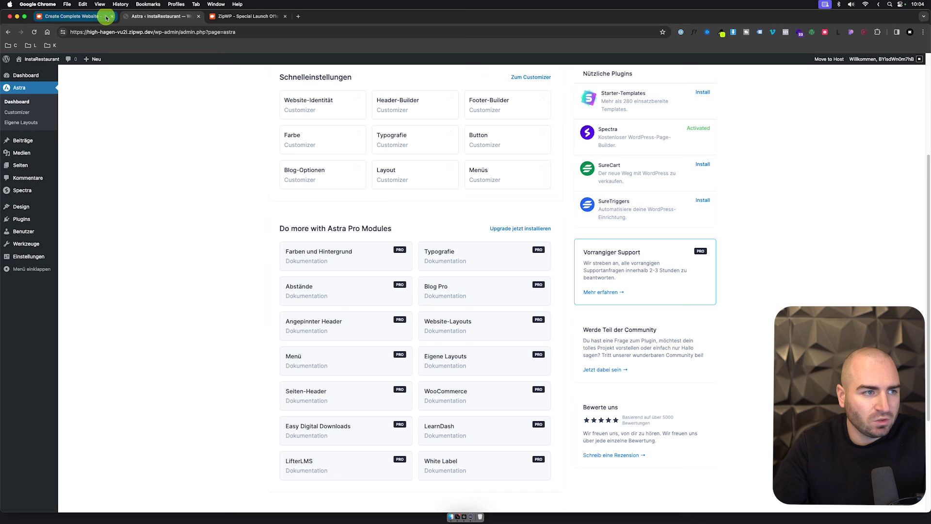